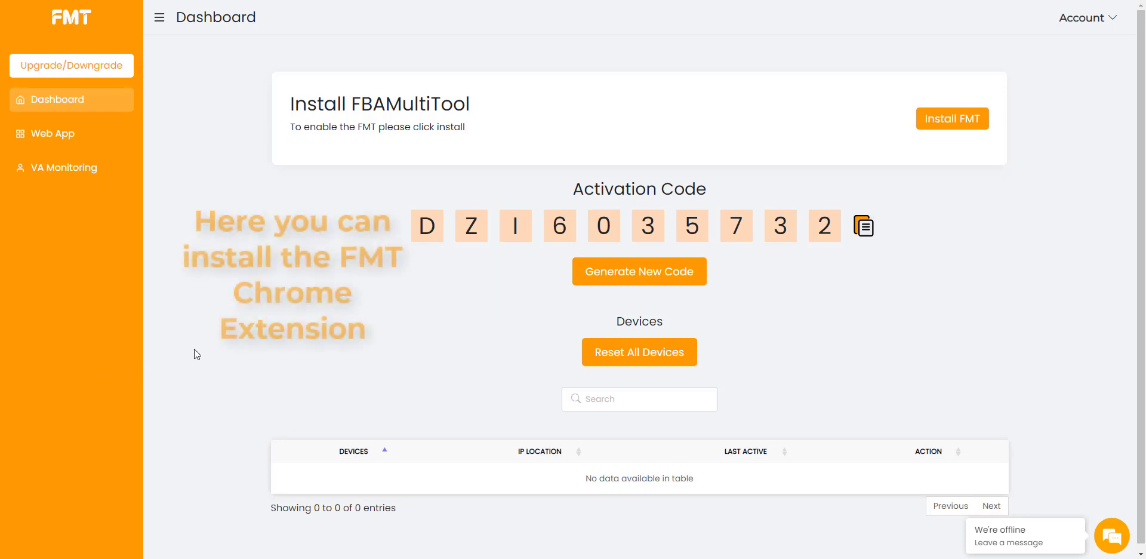
Step: Install the FMT Chrome extension from the dashboard and open the Turtle Beach Recon 70P headset listing on Amazon
{"action": "left_click", "coordinate": [964, 122]}
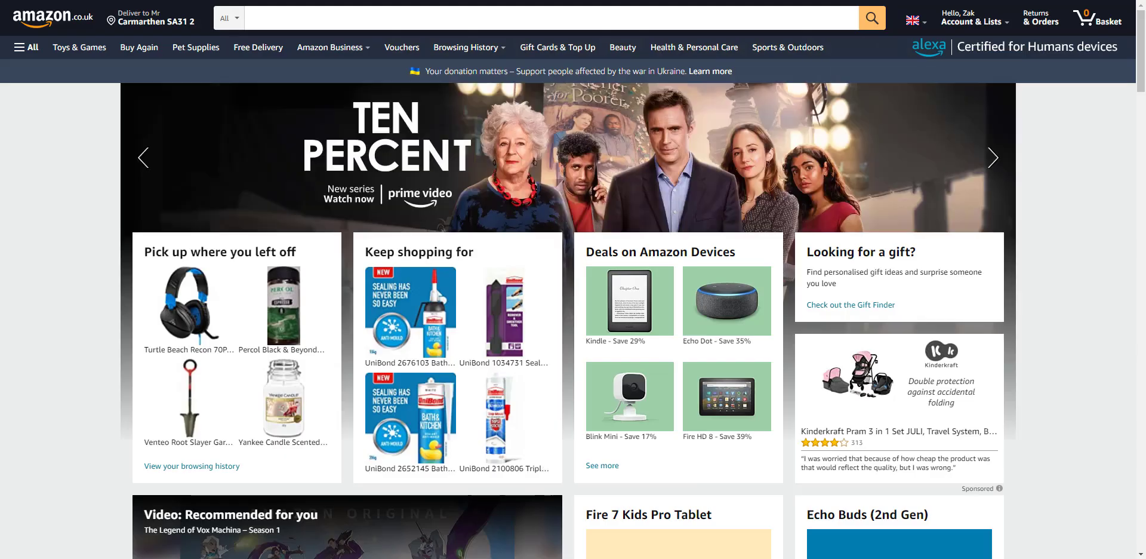
{"action": "left_click", "coordinate": [176, 315]}
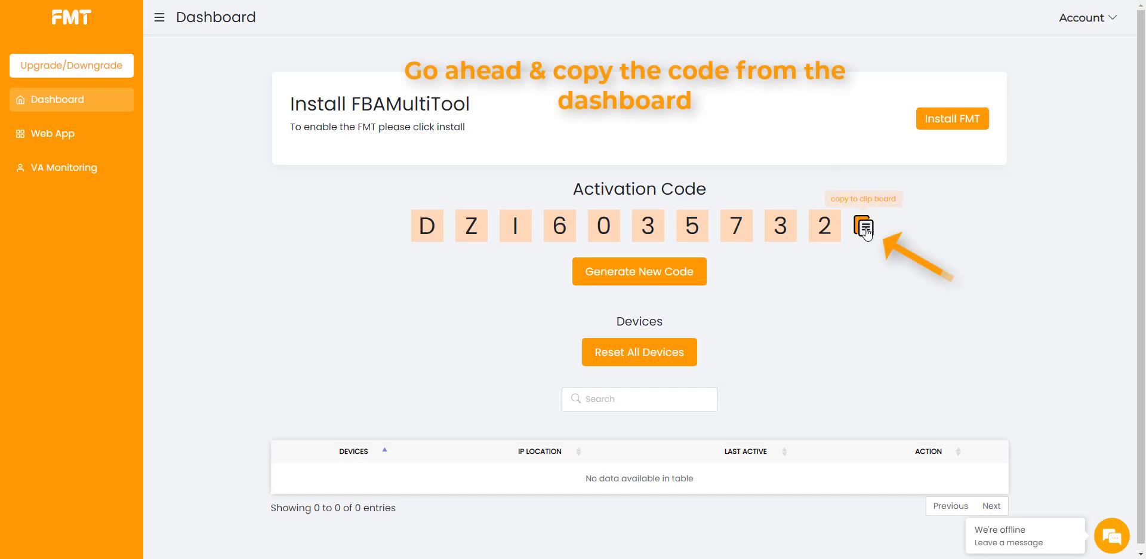
Step: Copy the activation code from the FMT dashboard and save it as the license key in the extension on the headset listing
{"action": "left_click", "coordinate": [864, 227]}
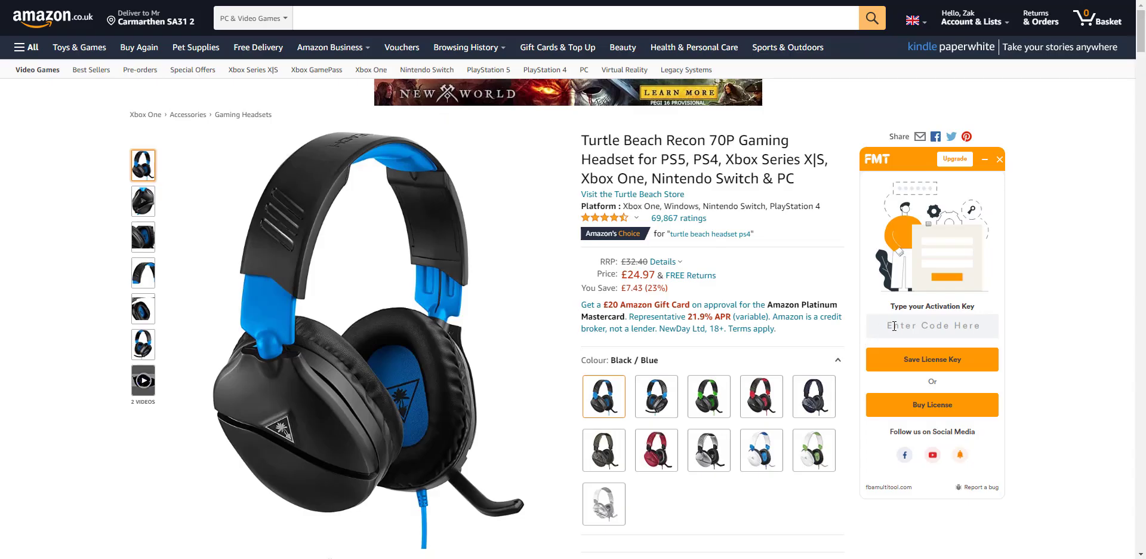
{"action": "left_click", "coordinate": [893, 325]}
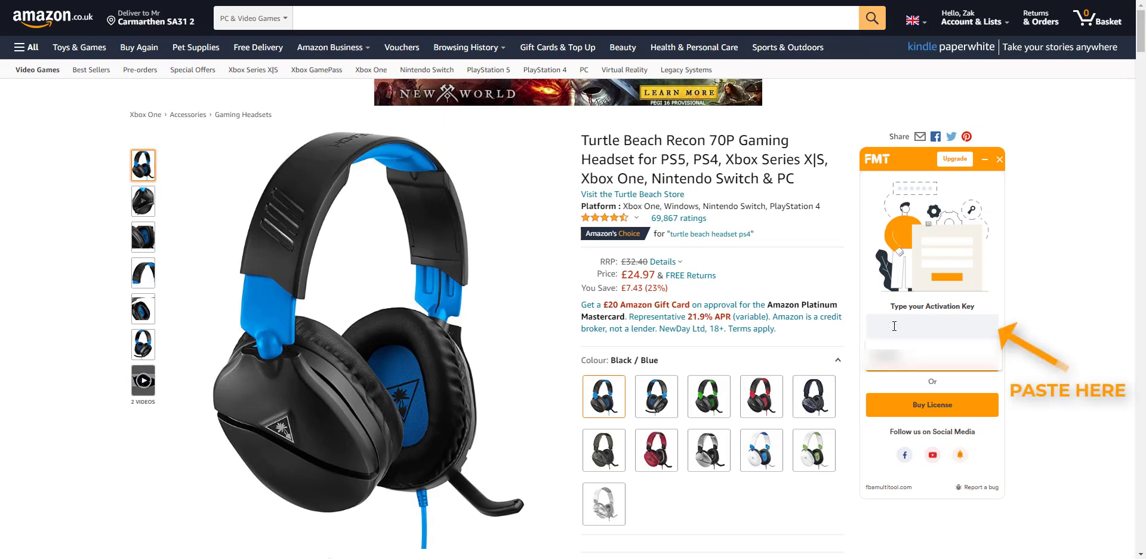
{"action": "key", "text": "ctrl+v"}
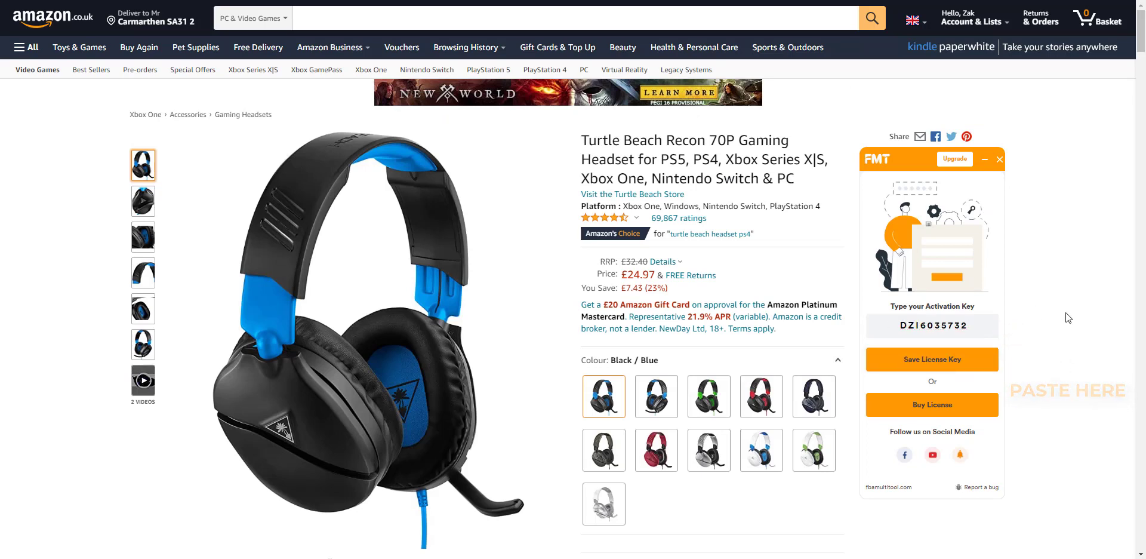
{"action": "left_click", "coordinate": [953, 362]}
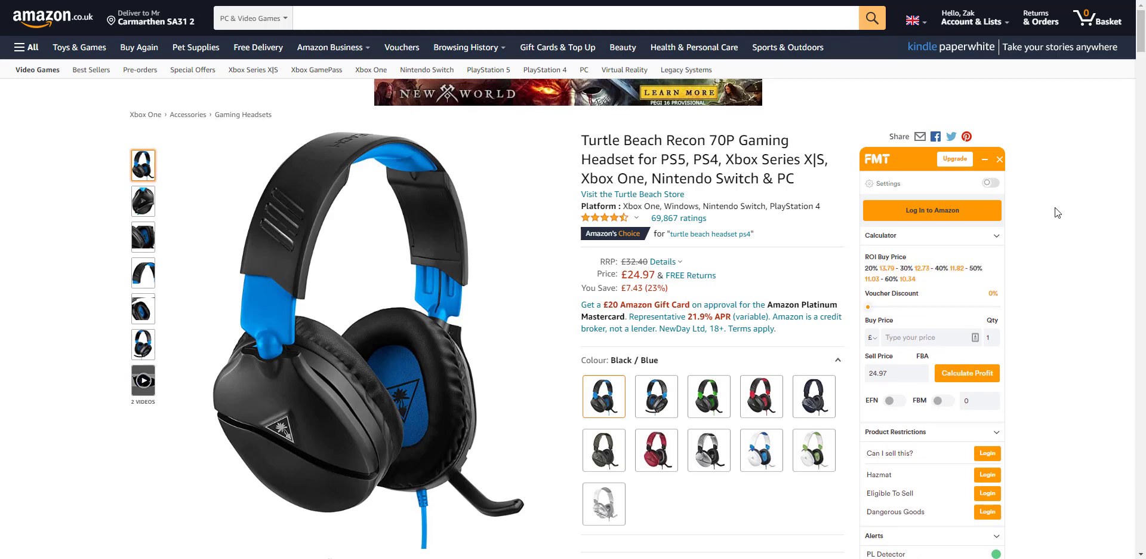
Step: Look through the extension's sections for the headset, from product restrictions and alerts down to sales data and EU marketplaces
{"action": "scroll", "coordinate": [1059, 221], "scroll_direction": "down", "scroll_amount": 3}
{"action": "scroll", "coordinate": [1067, 238], "scroll_direction": "down", "scroll_amount": 3}
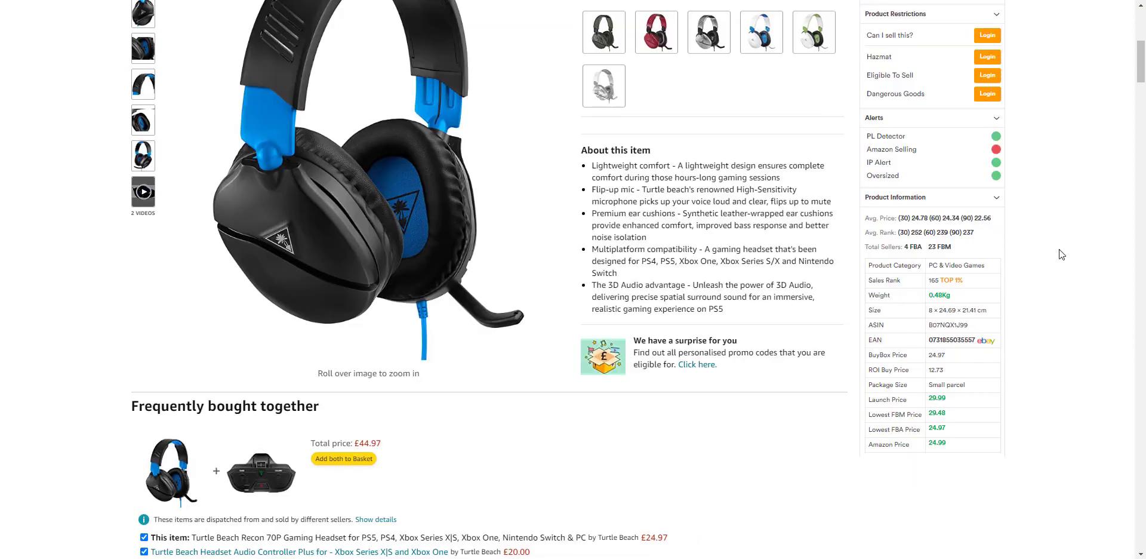
{"action": "scroll", "coordinate": [1061, 254], "scroll_direction": "down", "scroll_amount": 4}
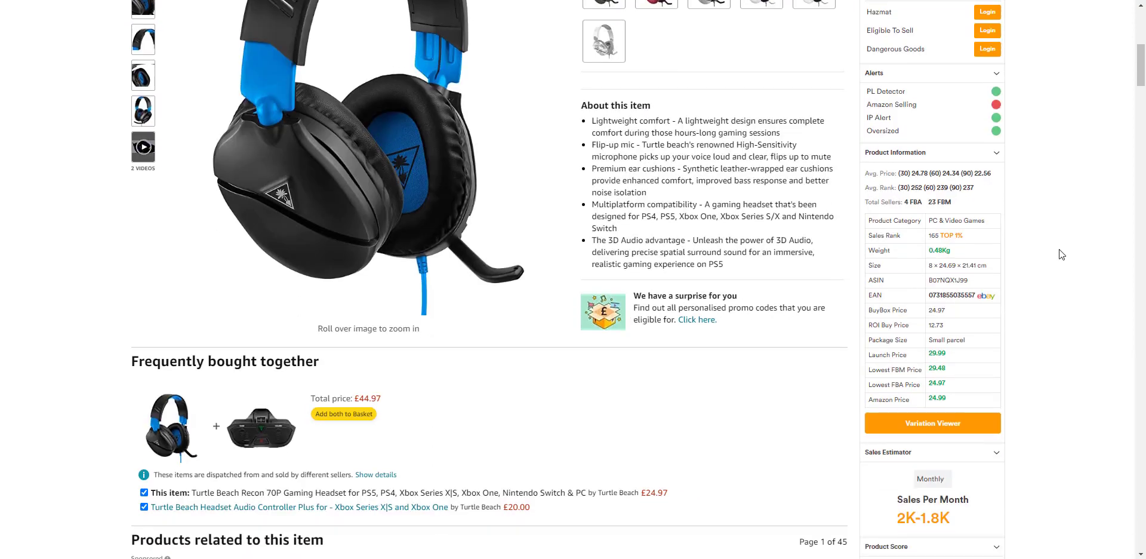
{"action": "scroll", "coordinate": [1061, 254], "scroll_direction": "down", "scroll_amount": 6}
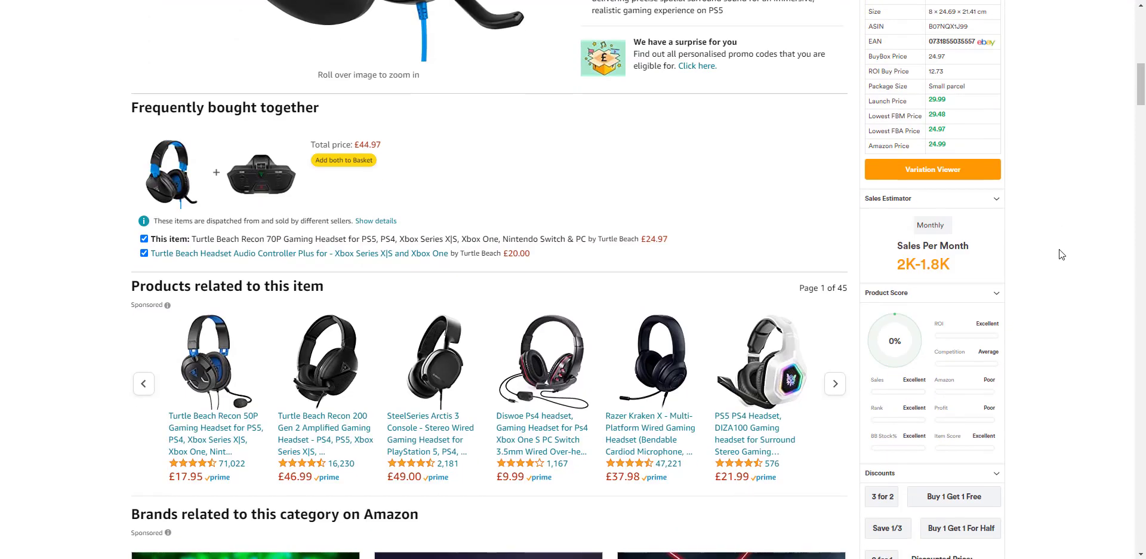
{"action": "scroll", "coordinate": [1062, 254], "scroll_direction": "down", "scroll_amount": 3}
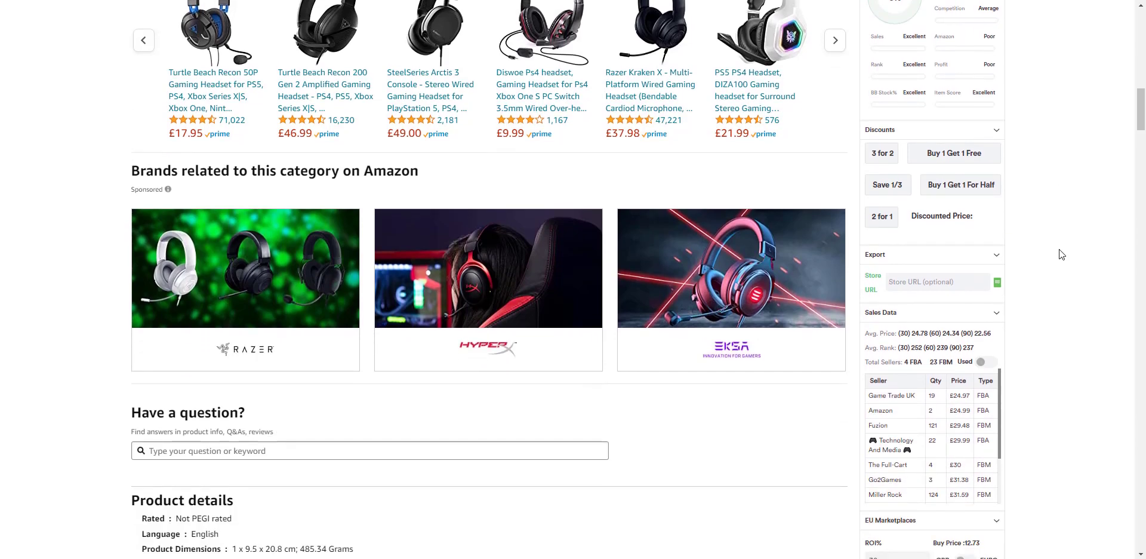
{"action": "scroll", "coordinate": [995, 307], "scroll_direction": "down", "scroll_amount": 2}
{"action": "scroll", "coordinate": [1033, 299], "scroll_direction": "down", "scroll_amount": 2}
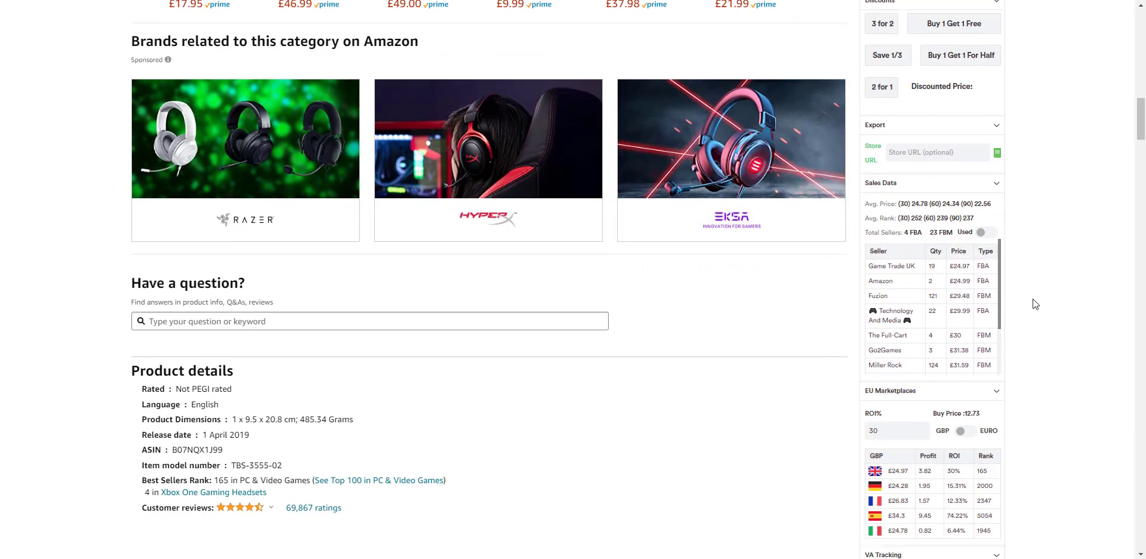
{"action": "scroll", "coordinate": [1026, 293], "scroll_direction": "up", "scroll_amount": 5}
{"action": "scroll", "coordinate": [1038, 226], "scroll_direction": "up", "scroll_amount": 15}
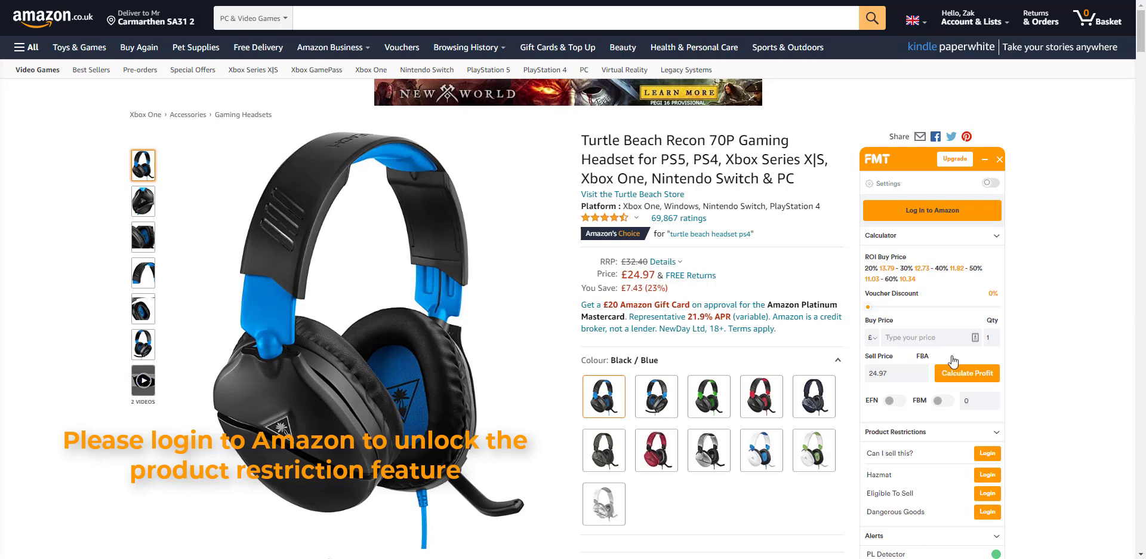
Step: Log in to Amazon Seller Central from the extension, skip adding a mobile number, and refresh the headset listing
{"action": "left_click", "coordinate": [923, 212]}
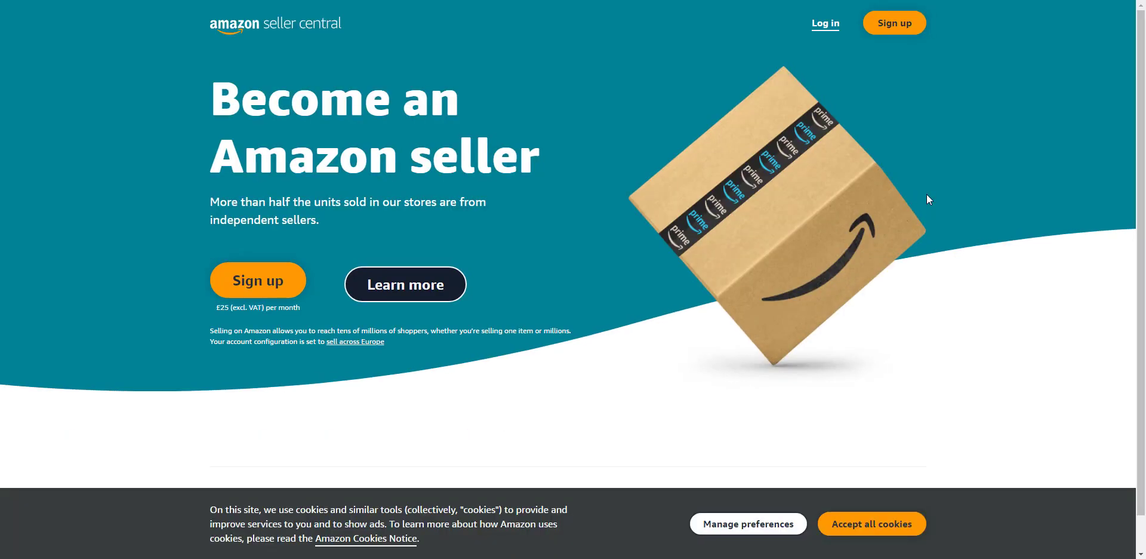
{"action": "left_click", "coordinate": [822, 26]}
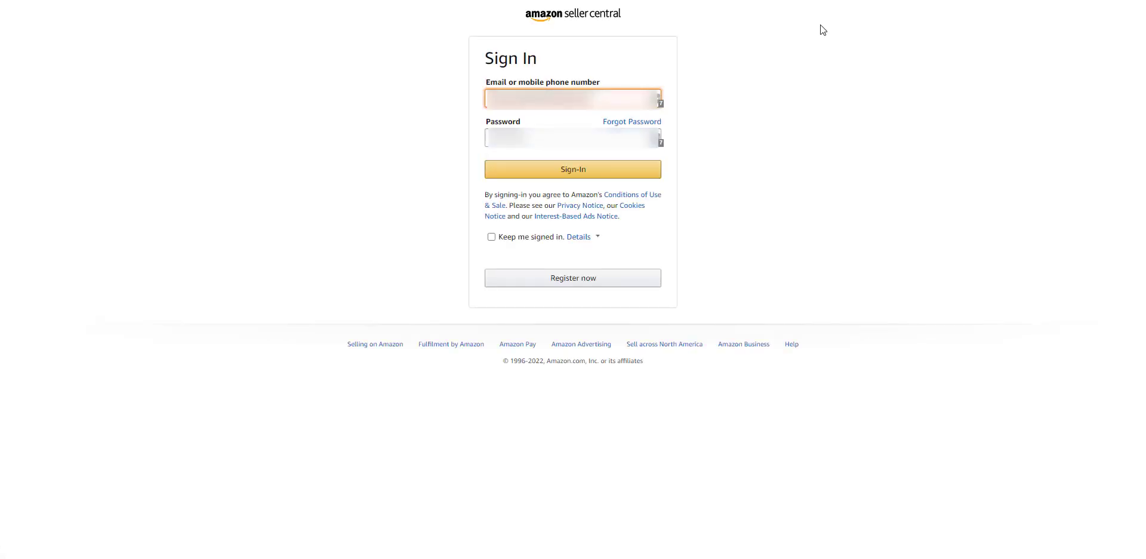
{"action": "left_click", "coordinate": [588, 178]}
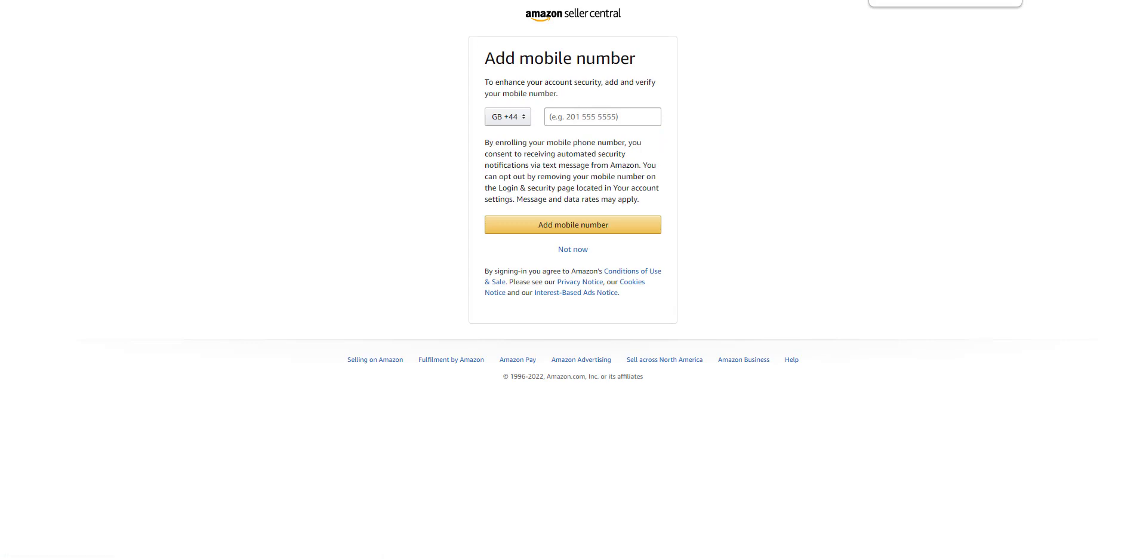
{"action": "left_click", "coordinate": [573, 249]}
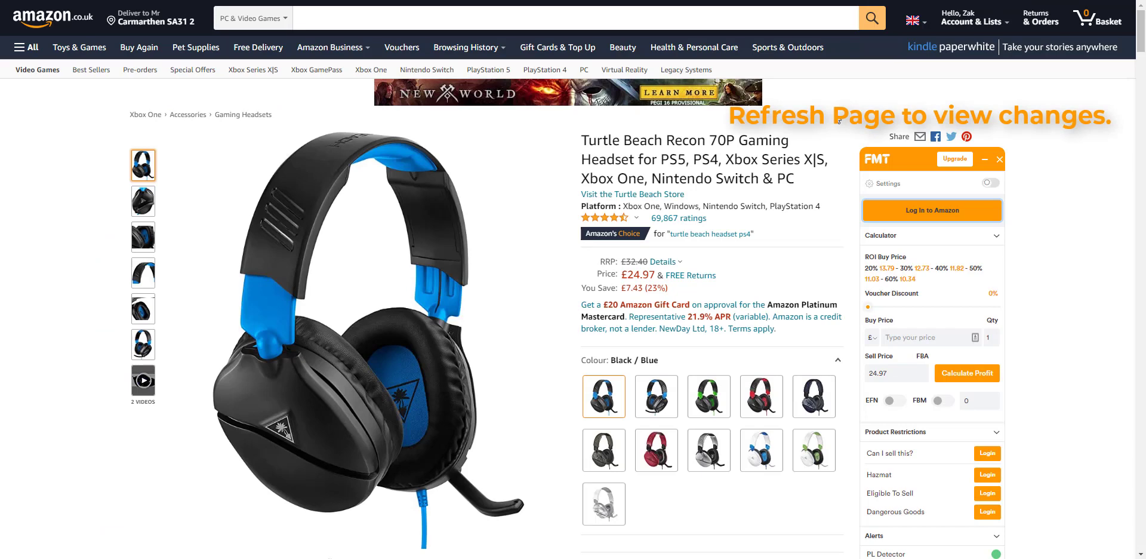
{"action": "key", "text": "F5"}
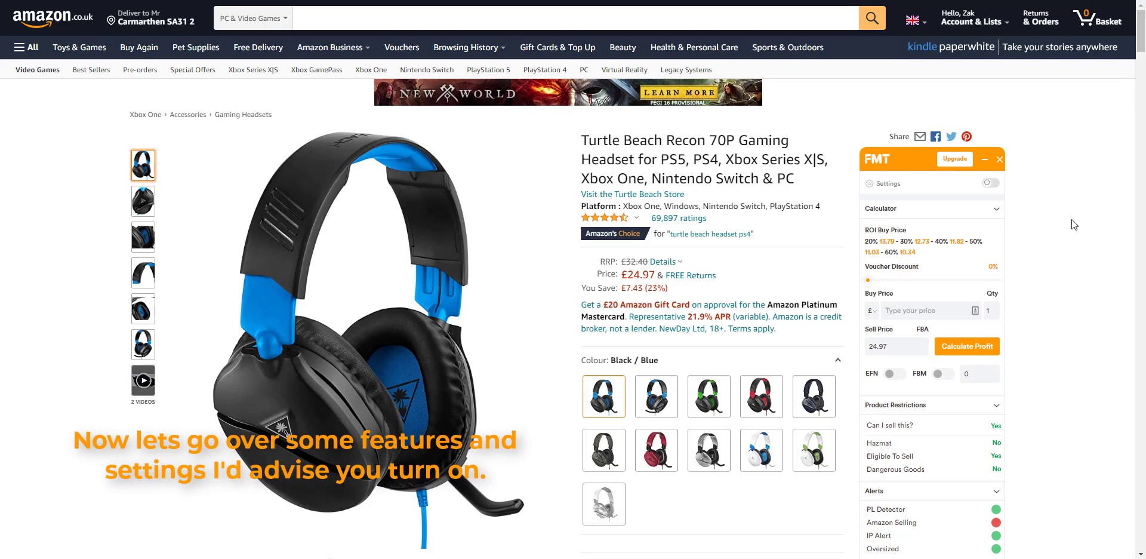
Step: Enable Result Page Calculator, History Data graph and Buy Box Rotation History in the extension's General settings and save them
{"action": "left_click", "coordinate": [871, 186]}
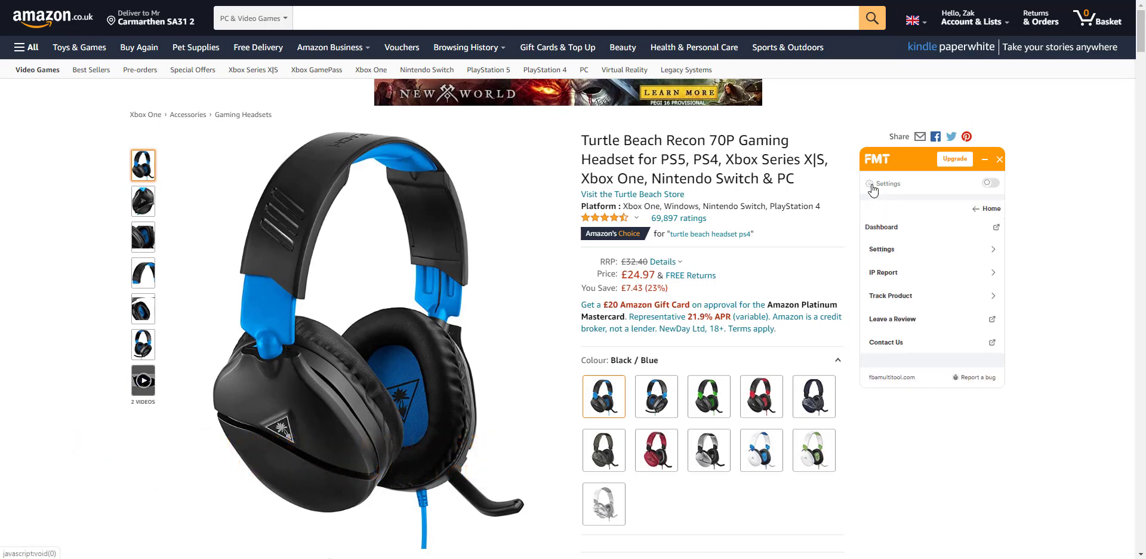
{"action": "left_click", "coordinate": [888, 251]}
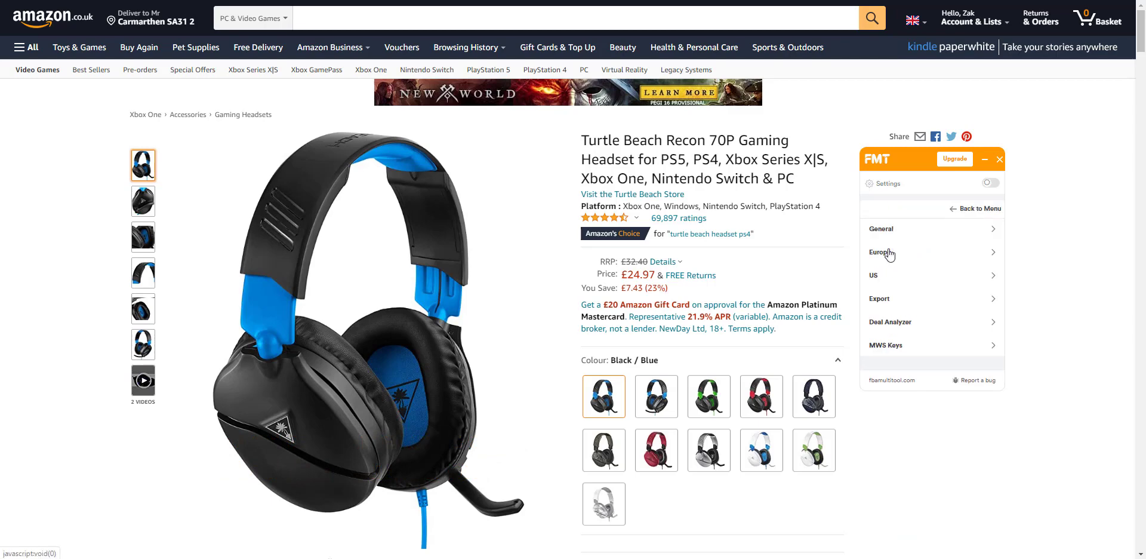
{"action": "left_click", "coordinate": [885, 230]}
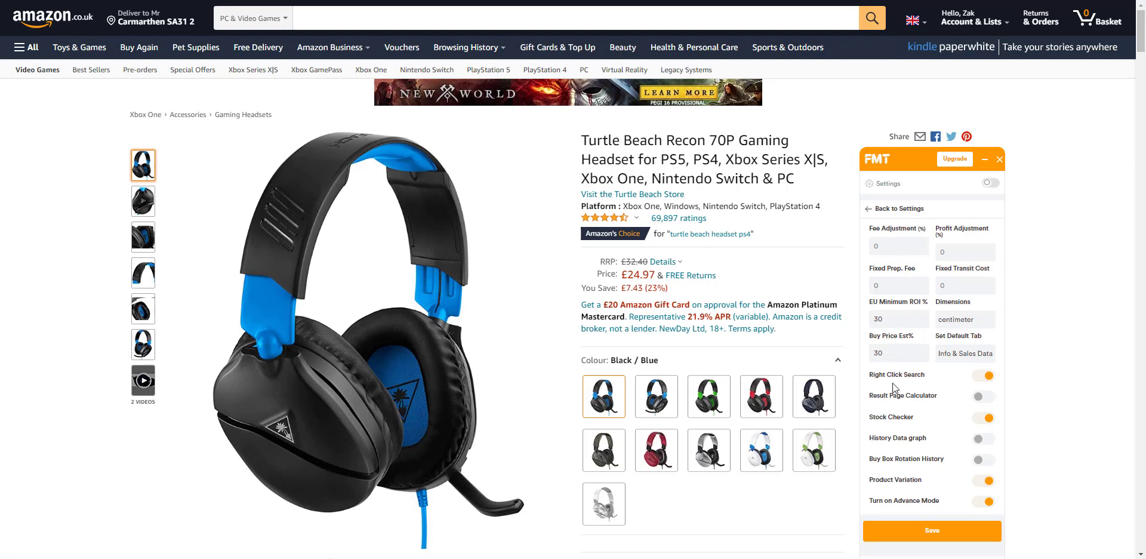
{"action": "left_click", "coordinate": [982, 396]}
{"action": "left_click", "coordinate": [988, 377]}
{"action": "left_click", "coordinate": [980, 441]}
{"action": "left_click", "coordinate": [978, 459]}
{"action": "left_click", "coordinate": [929, 533]}
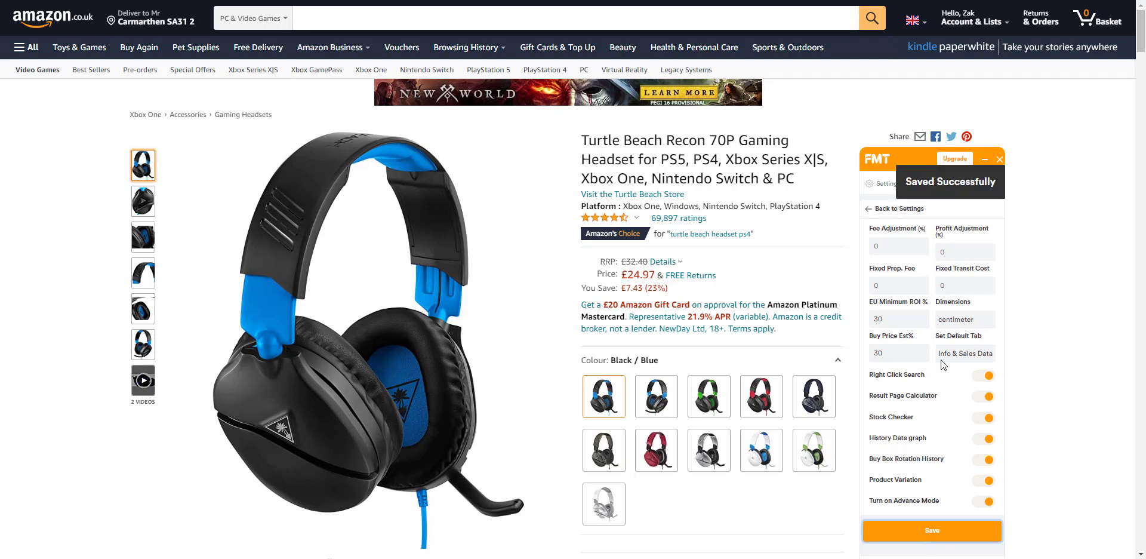
{"action": "left_click", "coordinate": [869, 210]}
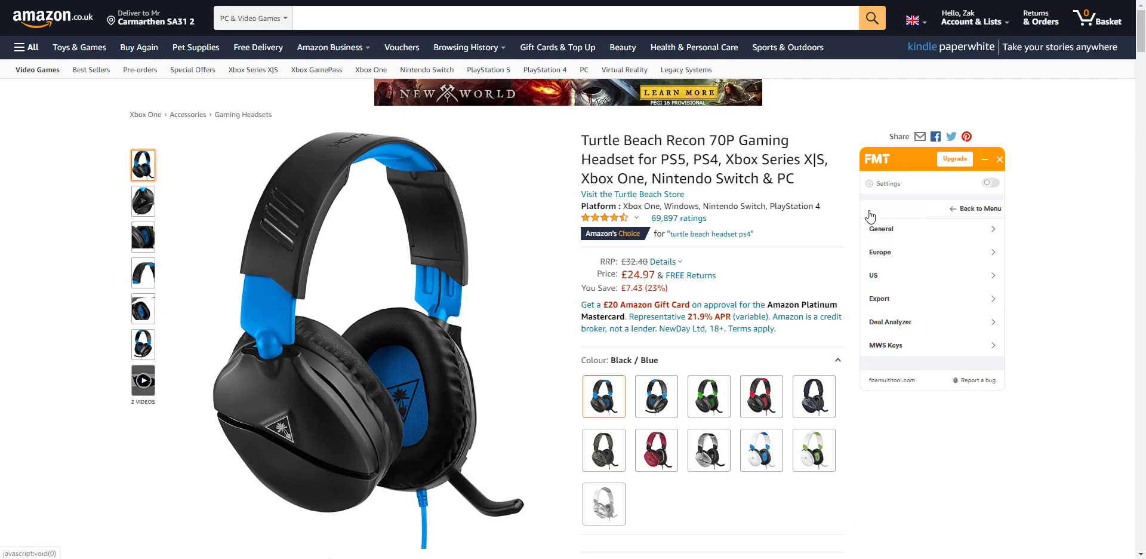
Step: Review the extension's Europe settings for VAT and fees and its US settings for inbound shipping and sales tax
{"action": "left_click", "coordinate": [875, 256]}
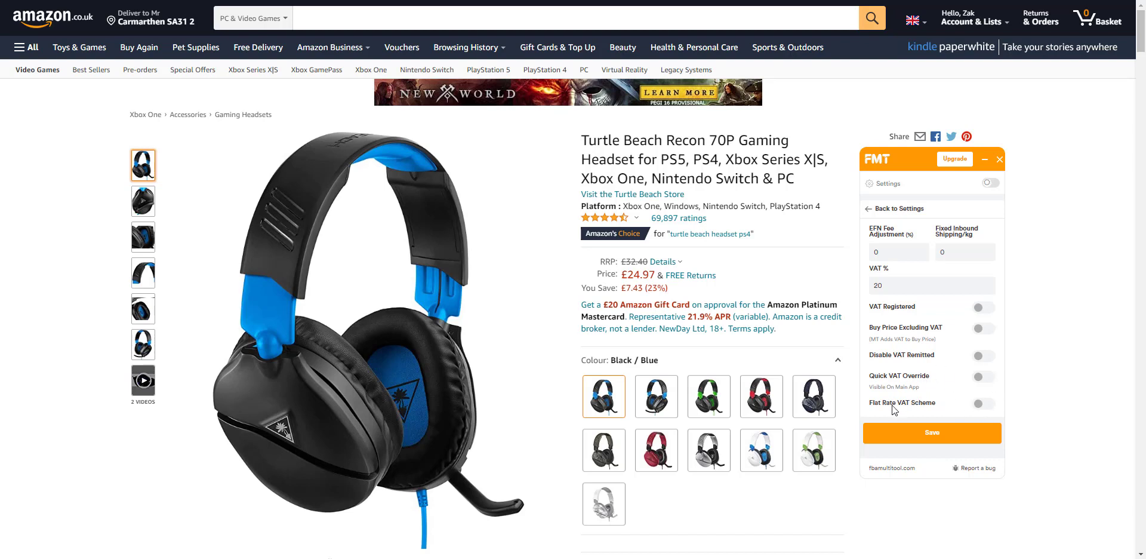
{"action": "left_click", "coordinate": [870, 209]}
{"action": "left_click", "coordinate": [883, 279]}
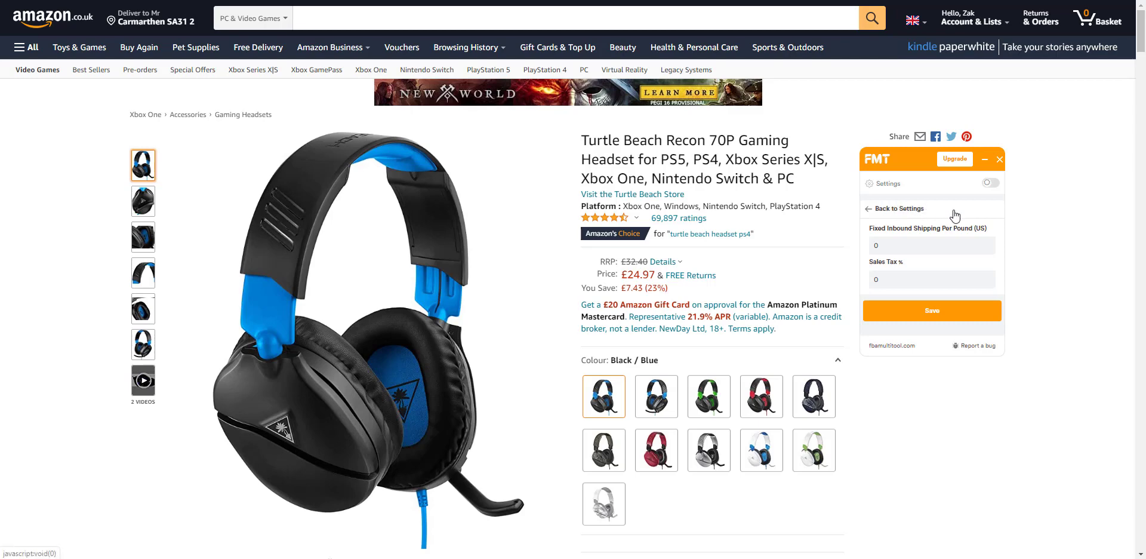
{"action": "left_click", "coordinate": [876, 209]}
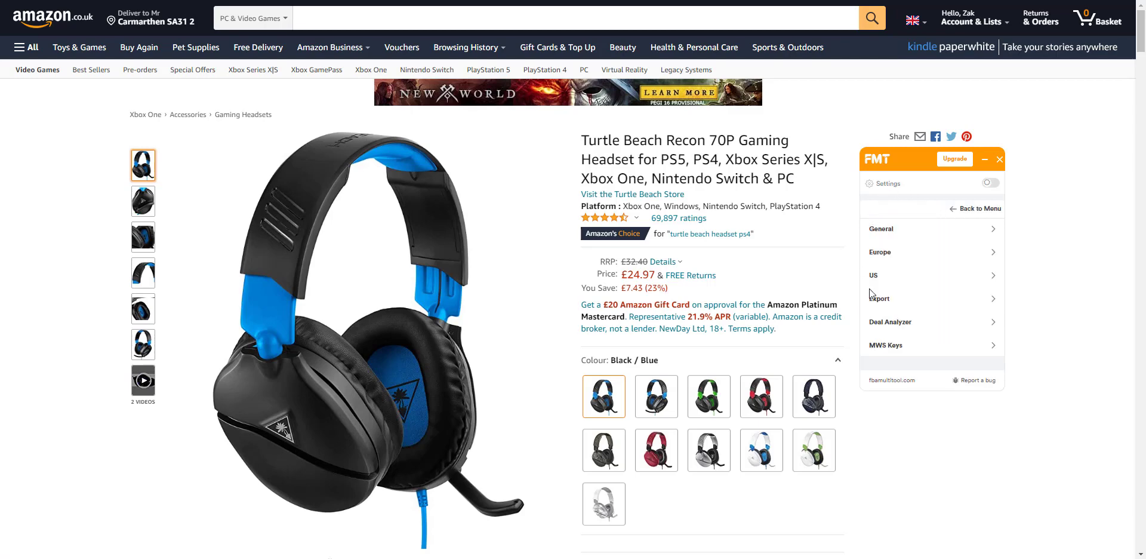
Step: Review the extension's Google Sheet Export settings, including the options for the ASIN field
{"action": "left_click", "coordinate": [876, 302]}
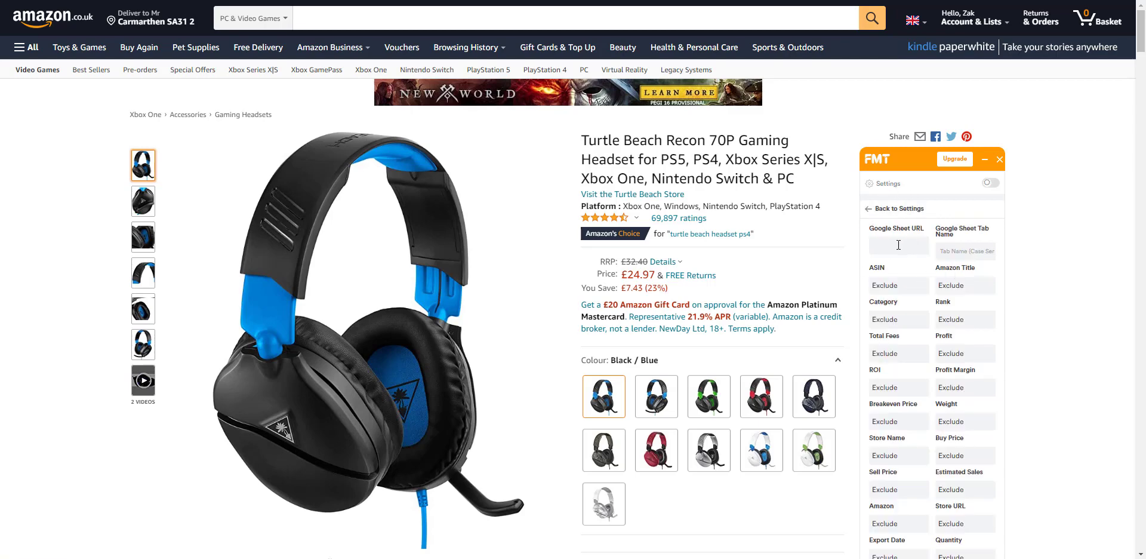
{"action": "scroll", "coordinate": [958, 301], "scroll_direction": "down", "scroll_amount": 3}
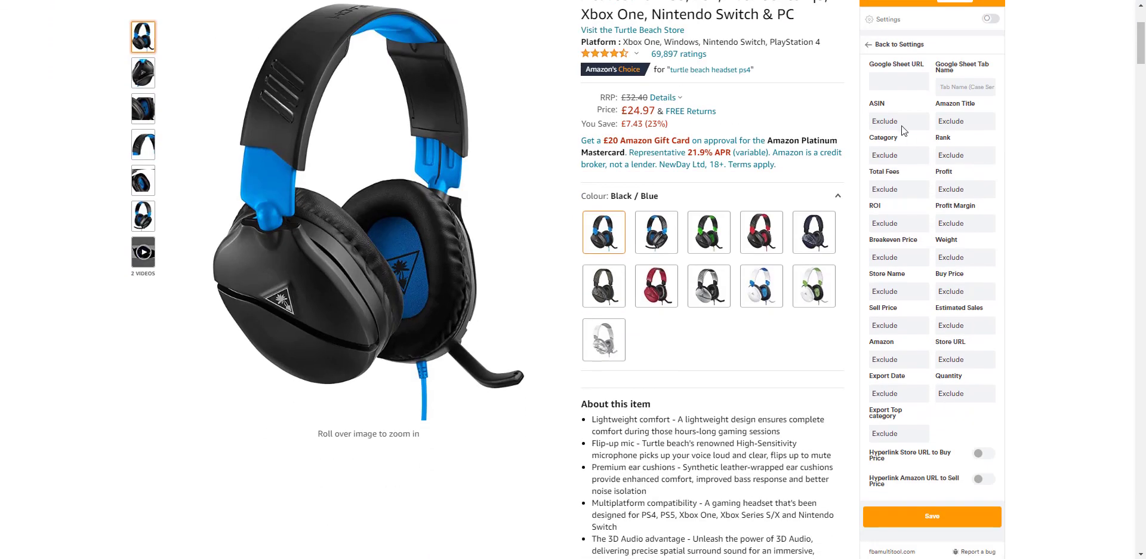
{"action": "left_click", "coordinate": [897, 122]}
{"action": "left_click", "coordinate": [897, 123]}
{"action": "scroll", "coordinate": [880, 197], "scroll_direction": "up", "scroll_amount": 1}
{"action": "left_click", "coordinate": [877, 74]}
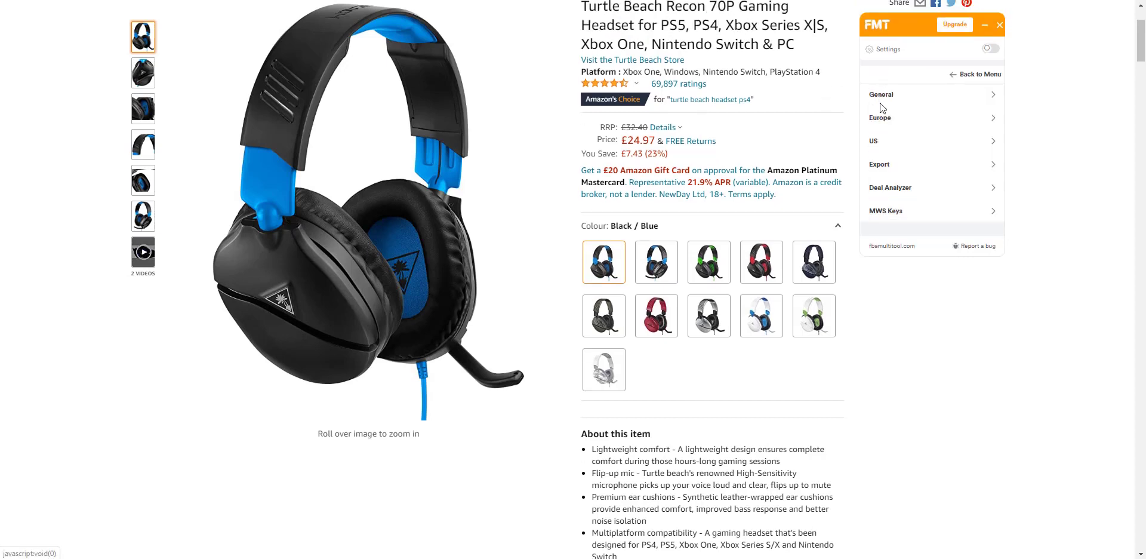
Step: Review the extension's Deal Analyzer and MWS Keys settings and return to its home view
{"action": "left_click", "coordinate": [888, 187]}
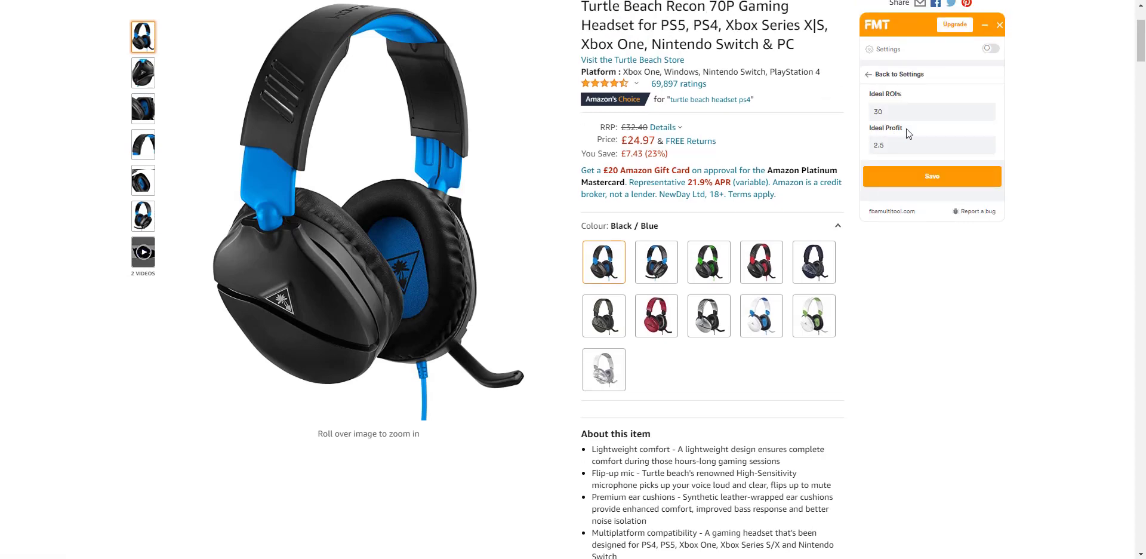
{"action": "left_click", "coordinate": [879, 77]}
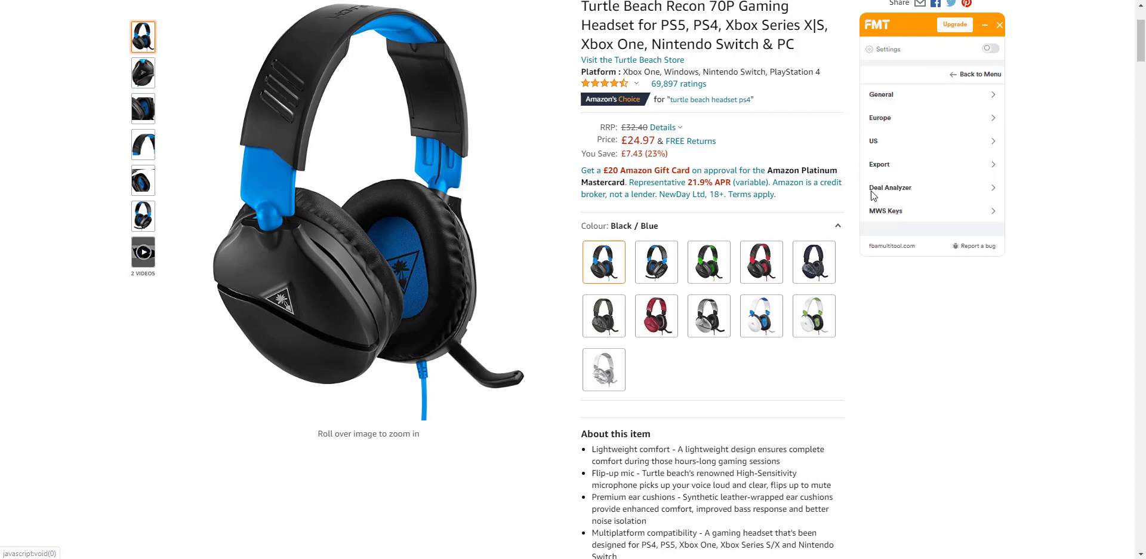
{"action": "left_click", "coordinate": [884, 219]}
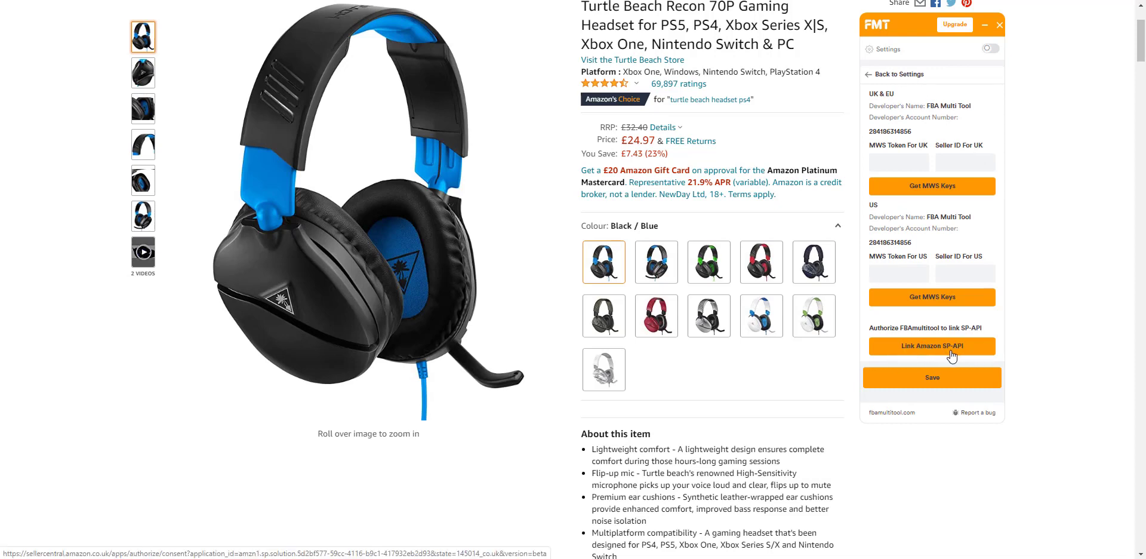
{"action": "left_click", "coordinate": [878, 76]}
{"action": "left_click", "coordinate": [975, 75]}
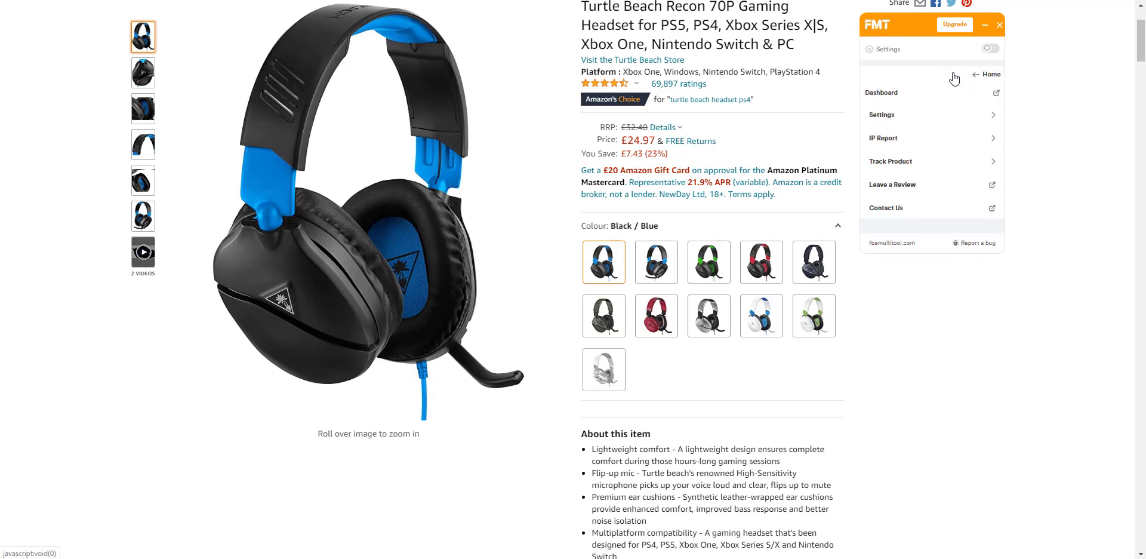
{"action": "left_click", "coordinate": [991, 75]}
Step: Switch the FMT extension on the headset listing to its dark theme
{"action": "scroll", "coordinate": [994, 108], "scroll_direction": "up", "scroll_amount": 2}
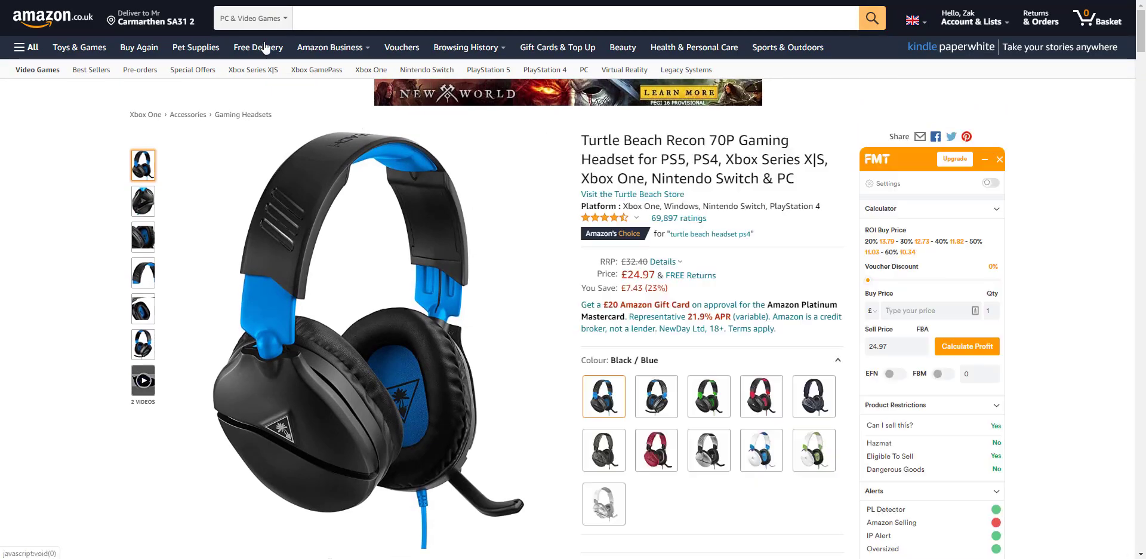
{"action": "scroll", "coordinate": [854, 41], "scroll_direction": "down", "scroll_amount": 1}
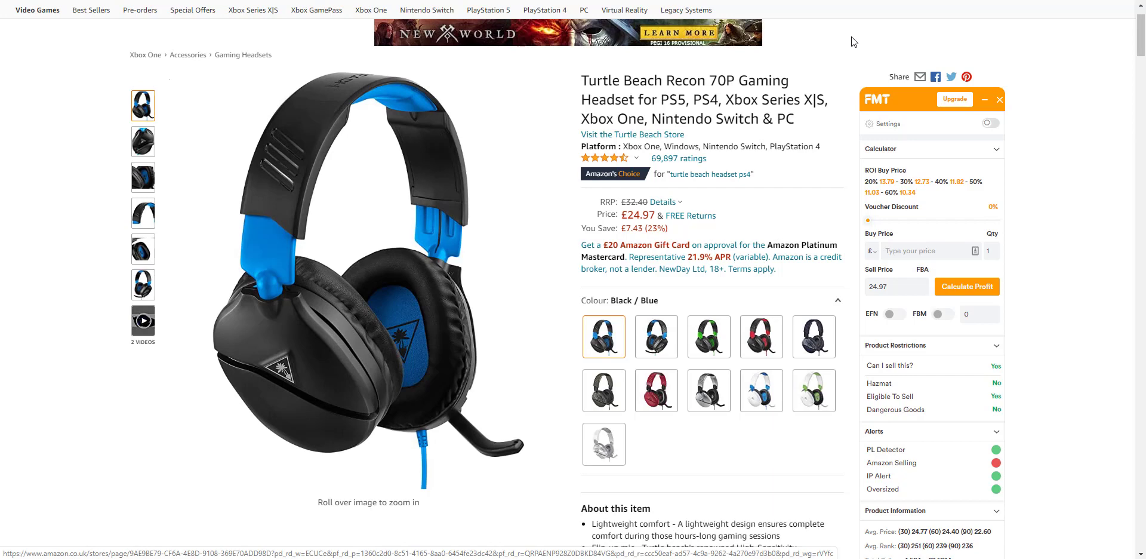
{"action": "left_click", "coordinate": [988, 125]}
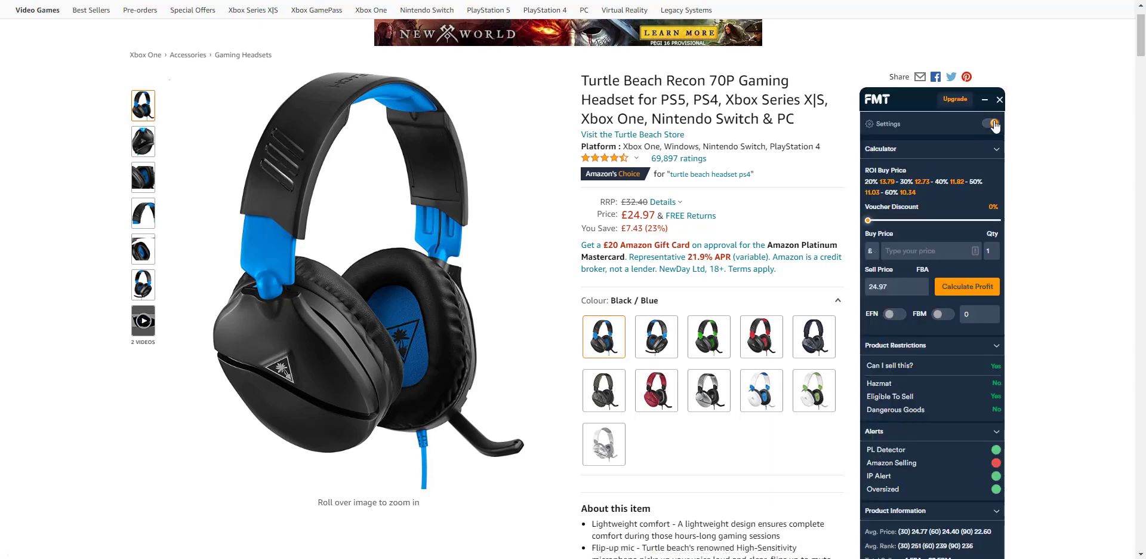
Step: Switch the FMT extension back to its light theme and look over its sections from the calculator to the sales data
{"action": "left_click", "coordinate": [992, 124]}
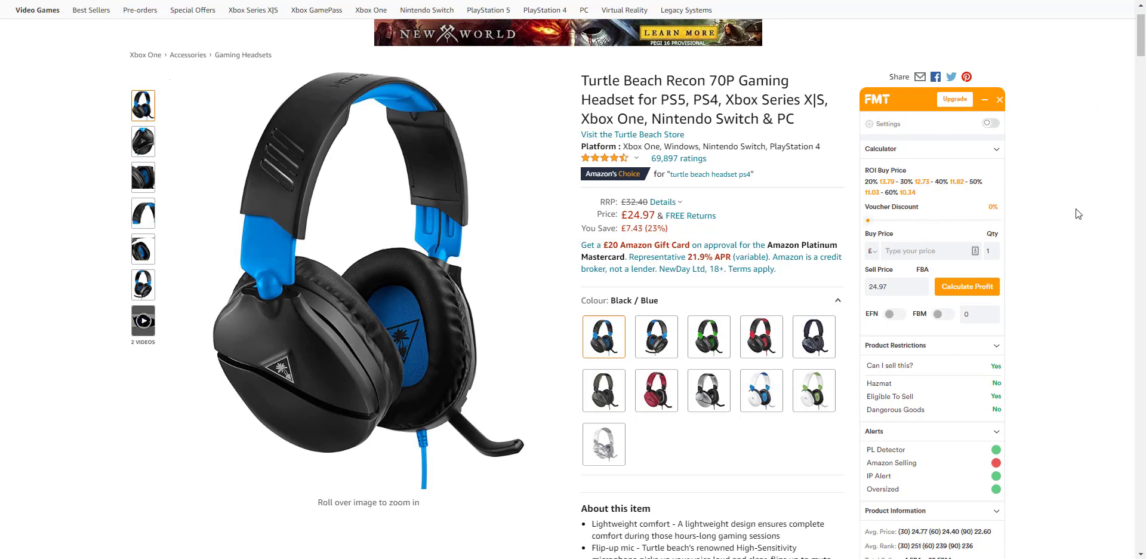
{"action": "left_click", "coordinate": [870, 220]}
{"action": "left_click", "coordinate": [866, 220]}
{"action": "left_click_drag", "start_coordinate": [1140, 46], "coordinate": [1143, 119]}
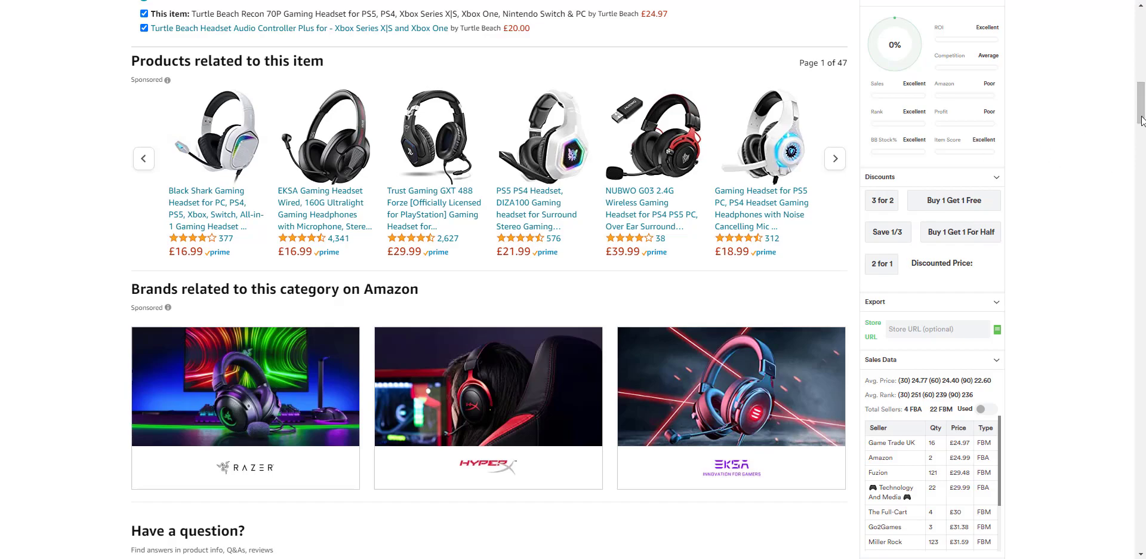
{"action": "left_click_drag", "start_coordinate": [1142, 116], "coordinate": [1145, 42]}
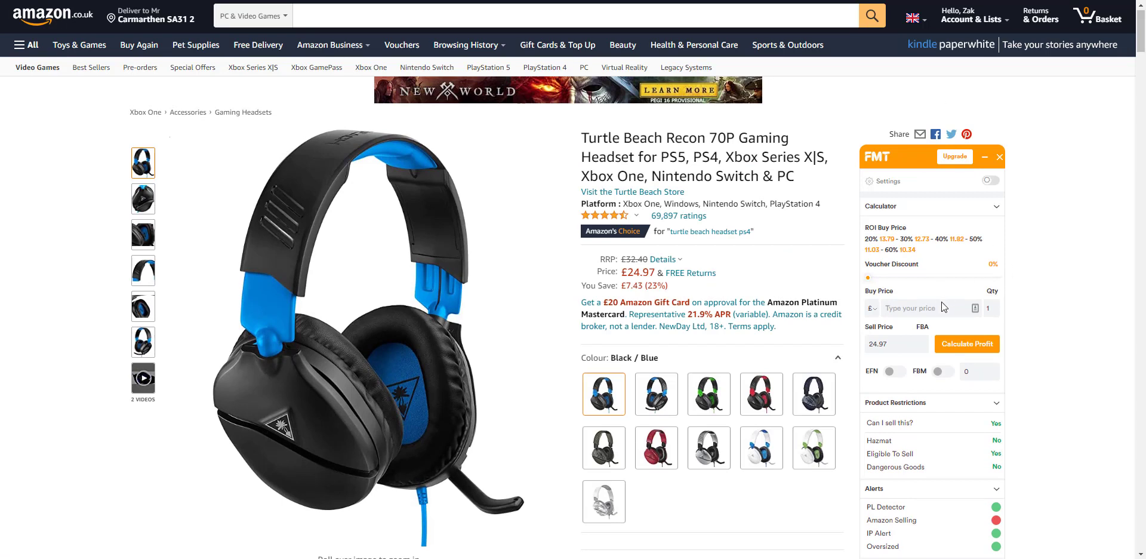
Step: Calculate the headset's profit in the FMT calculator with a buy price of £12
{"action": "left_click", "coordinate": [935, 305]}
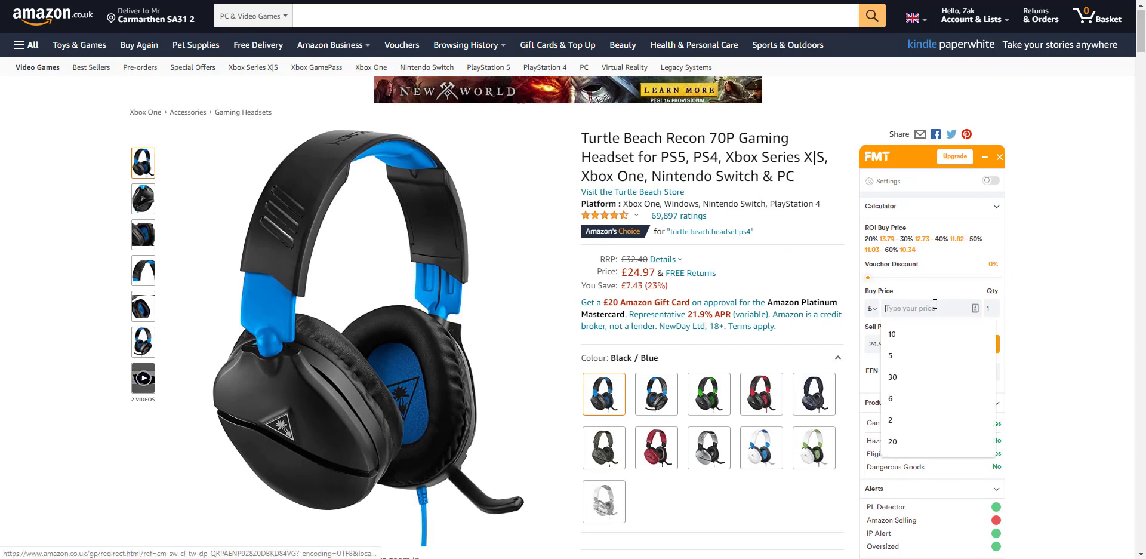
{"action": "type", "text": "12"}
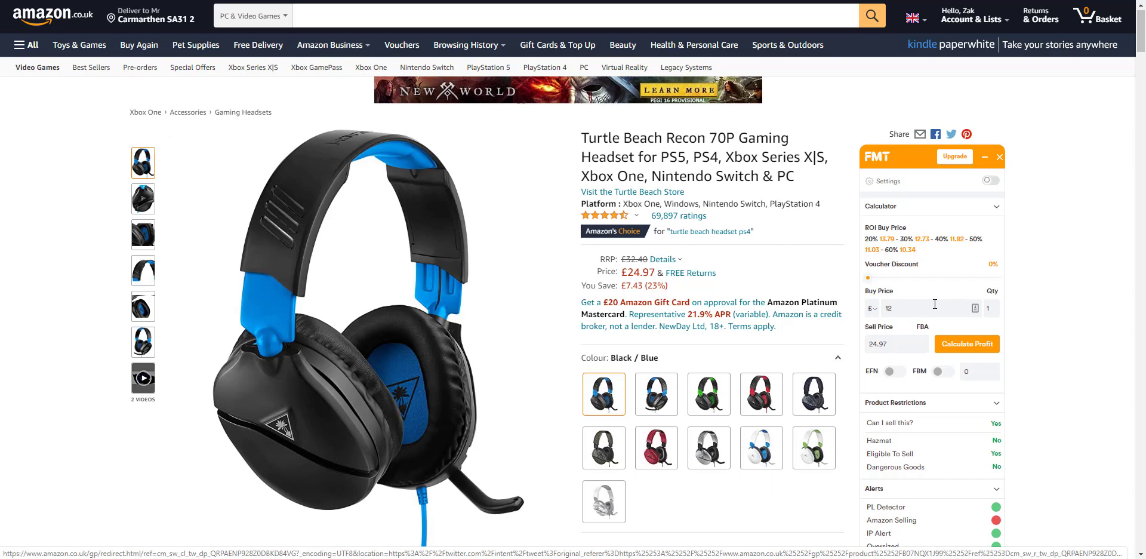
{"action": "key", "text": "Return"}
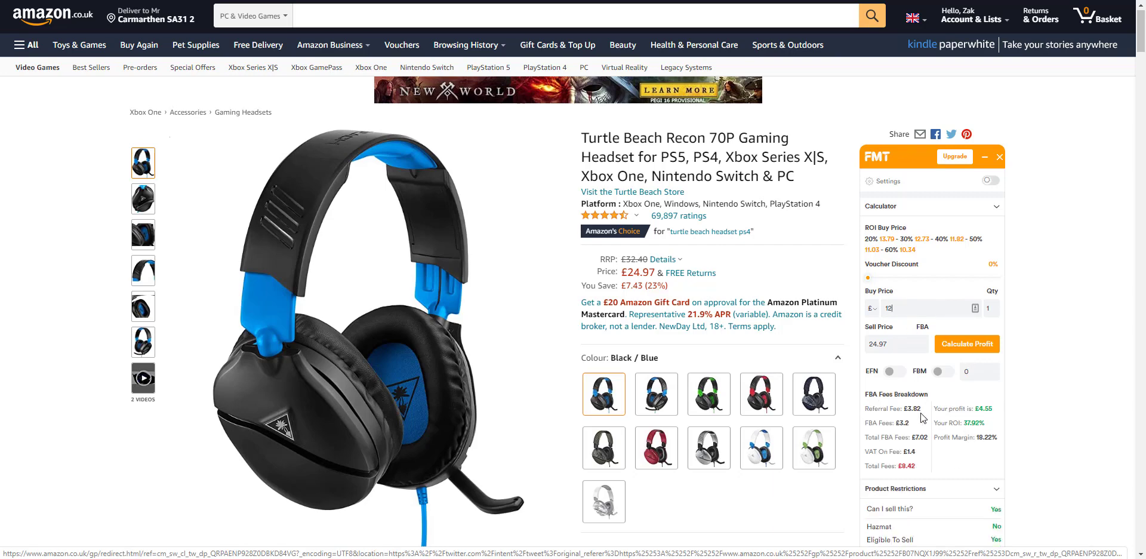
Step: Examine the FBA fees breakdown, product restrictions and alerts for the headset in the extension
{"action": "scroll", "coordinate": [925, 412], "scroll_direction": "down", "scroll_amount": 1}
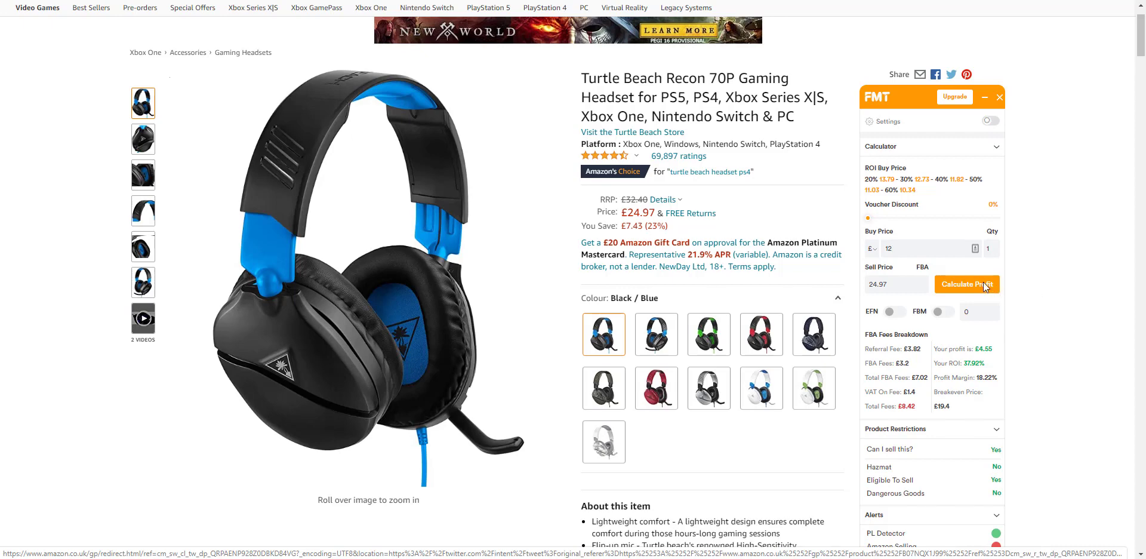
{"action": "scroll", "coordinate": [989, 315], "scroll_direction": "down", "scroll_amount": 2}
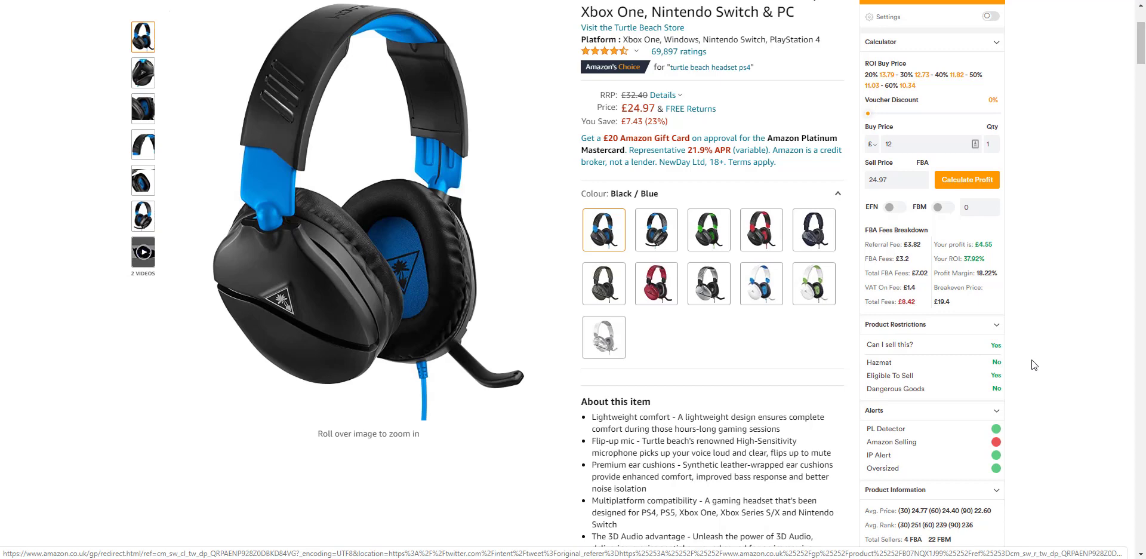
{"action": "scroll", "coordinate": [1051, 360], "scroll_direction": "down", "scroll_amount": 1}
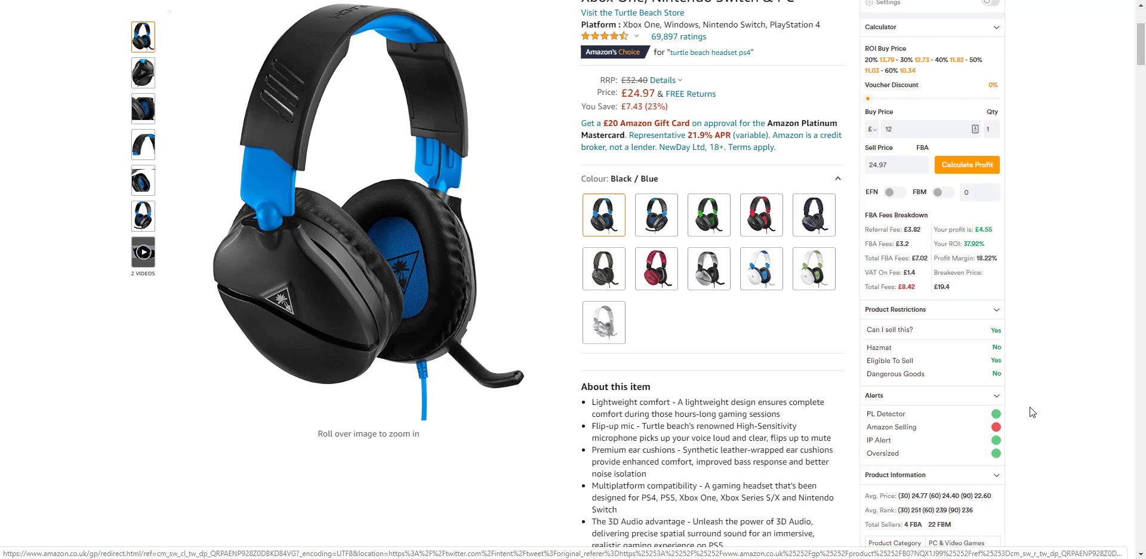
{"action": "scroll", "coordinate": [1036, 401], "scroll_direction": "up", "scroll_amount": 1}
{"action": "scroll", "coordinate": [1036, 401], "scroll_direction": "down", "scroll_amount": 3}
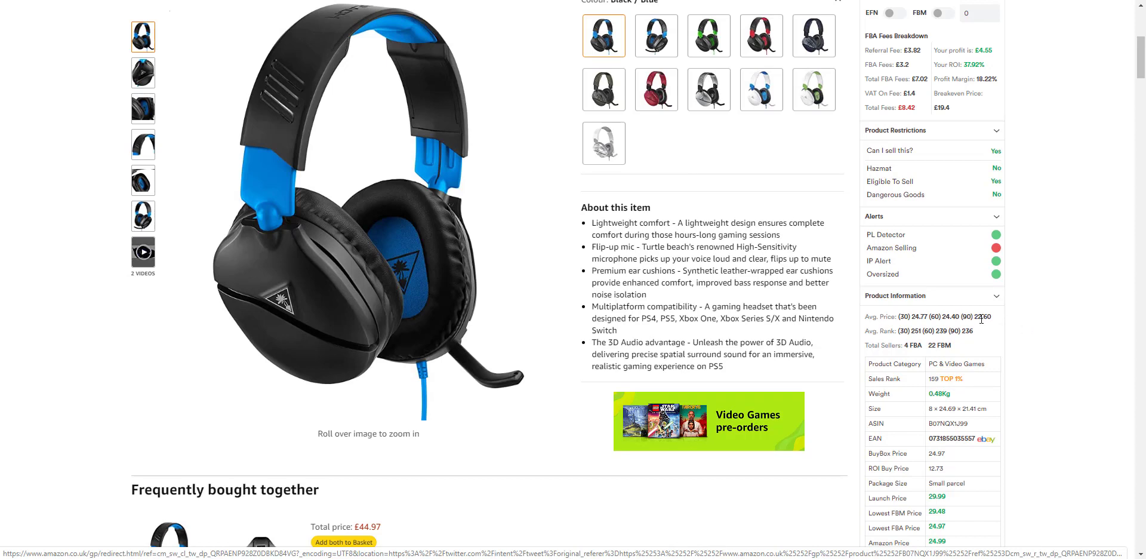
{"action": "scroll", "coordinate": [985, 347], "scroll_direction": "up", "scroll_amount": 1}
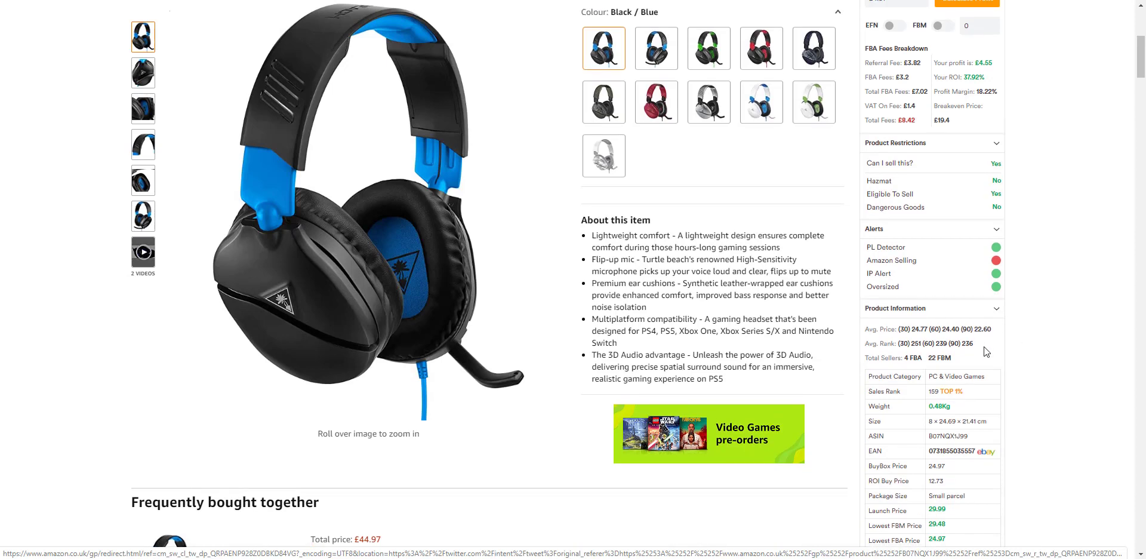
{"action": "scroll", "coordinate": [986, 355], "scroll_direction": "down", "scroll_amount": 1}
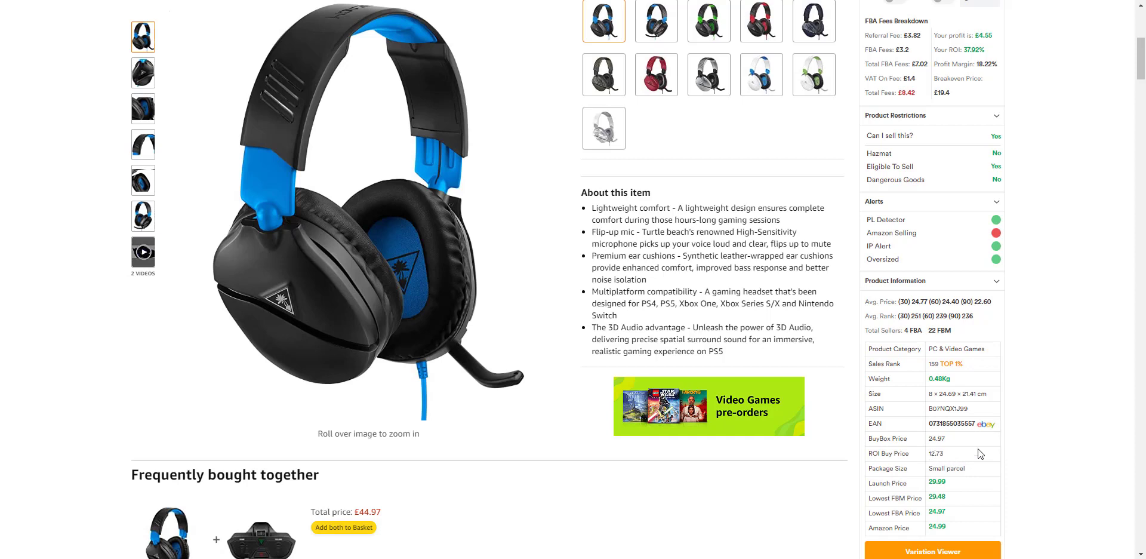
Step: Examine the extension's Product Information section, including average price and rank, seller numbers and the product details table
{"action": "scroll", "coordinate": [1076, 279], "scroll_direction": "up", "scroll_amount": 1}
{"action": "scroll", "coordinate": [1109, 253], "scroll_direction": "up", "scroll_amount": 5}
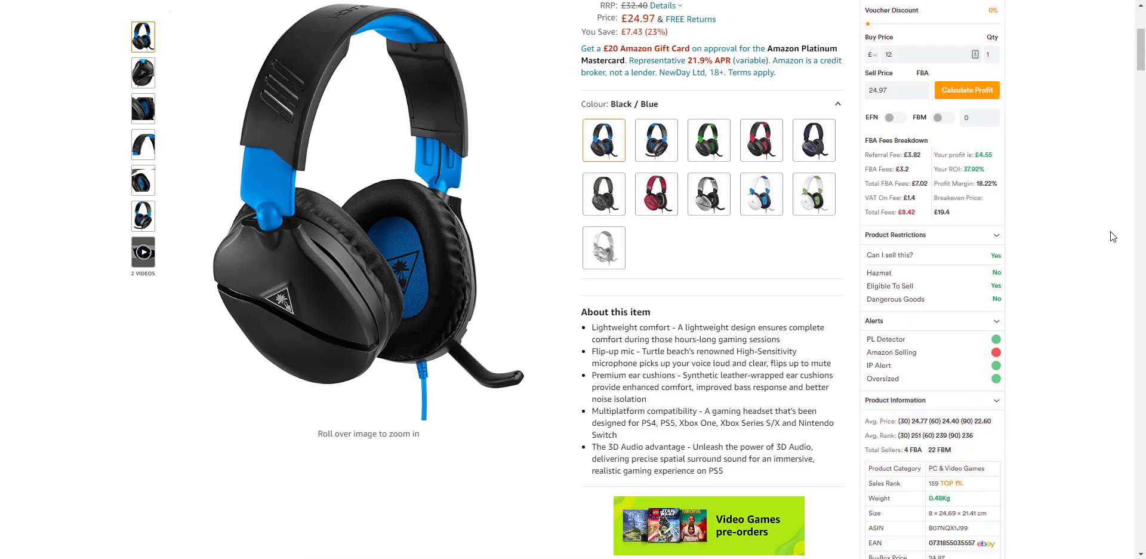
{"action": "scroll", "coordinate": [1111, 236], "scroll_direction": "down", "scroll_amount": 1}
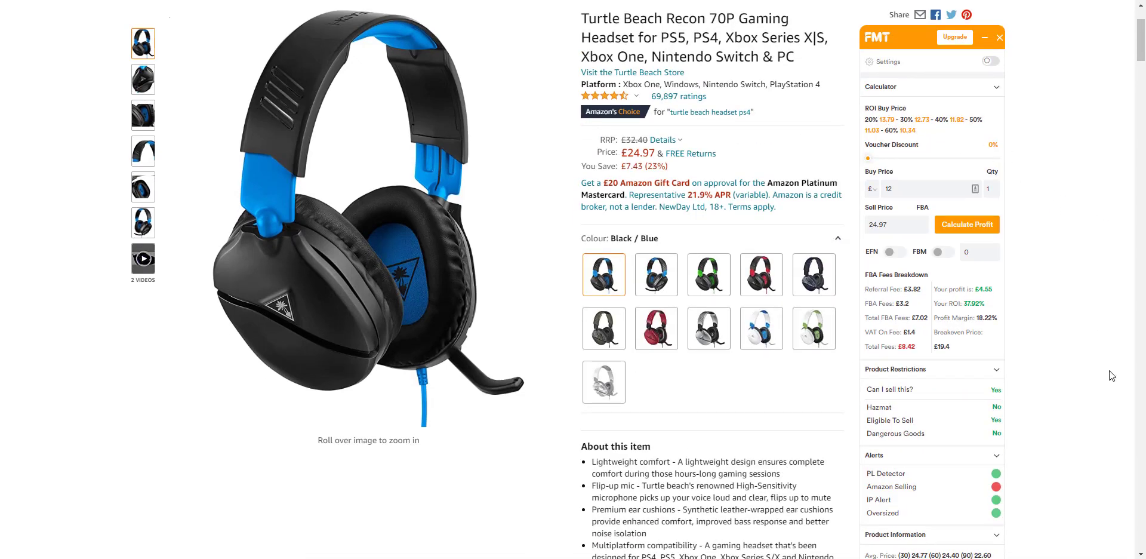
{"action": "scroll", "coordinate": [1087, 377], "scroll_direction": "down", "scroll_amount": 4}
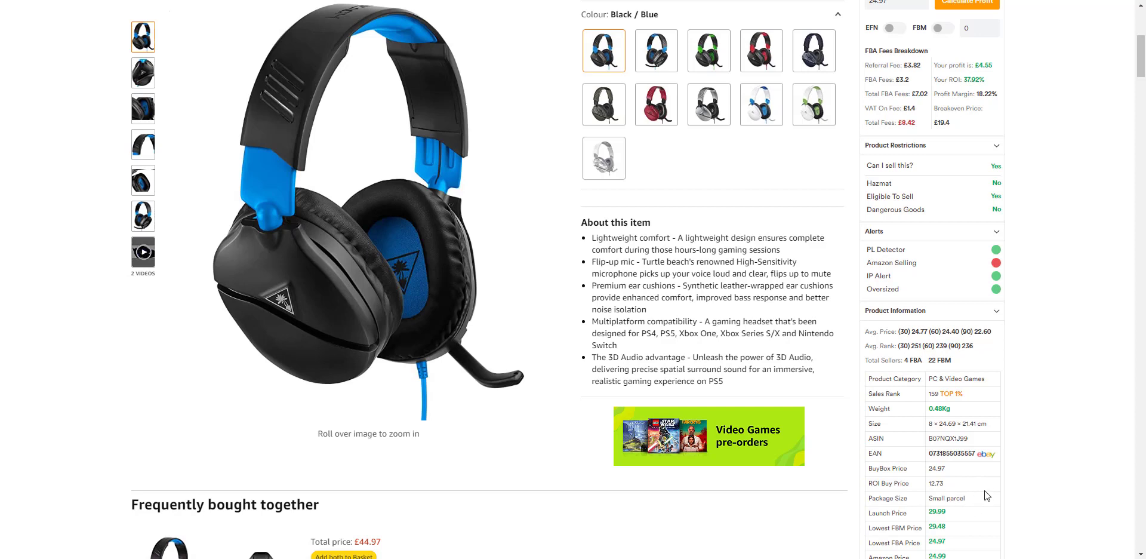
{"action": "scroll", "coordinate": [1001, 478], "scroll_direction": "down", "scroll_amount": 1}
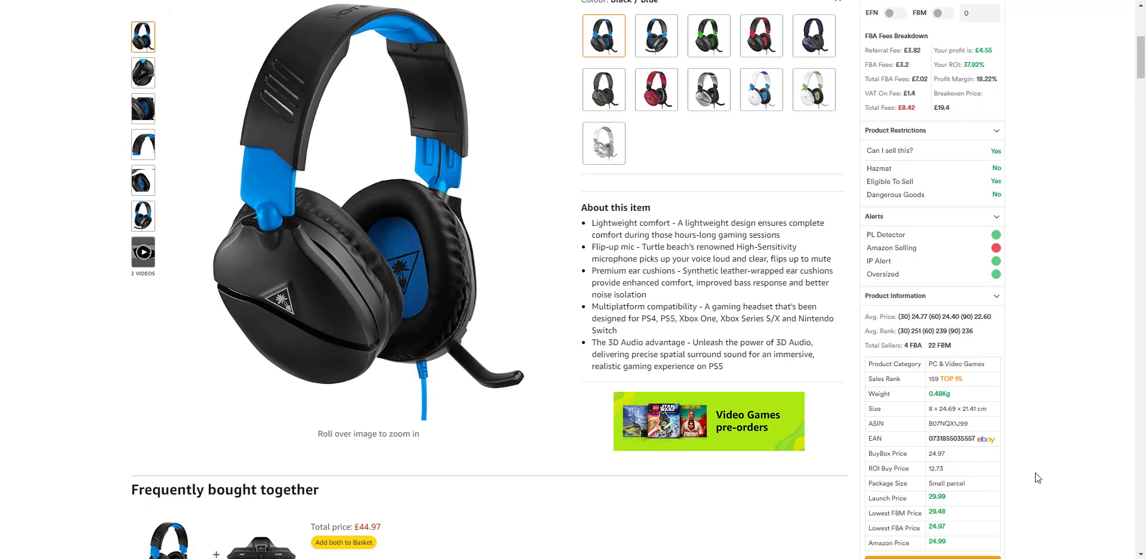
{"action": "scroll", "coordinate": [1041, 468], "scroll_direction": "up", "scroll_amount": 1}
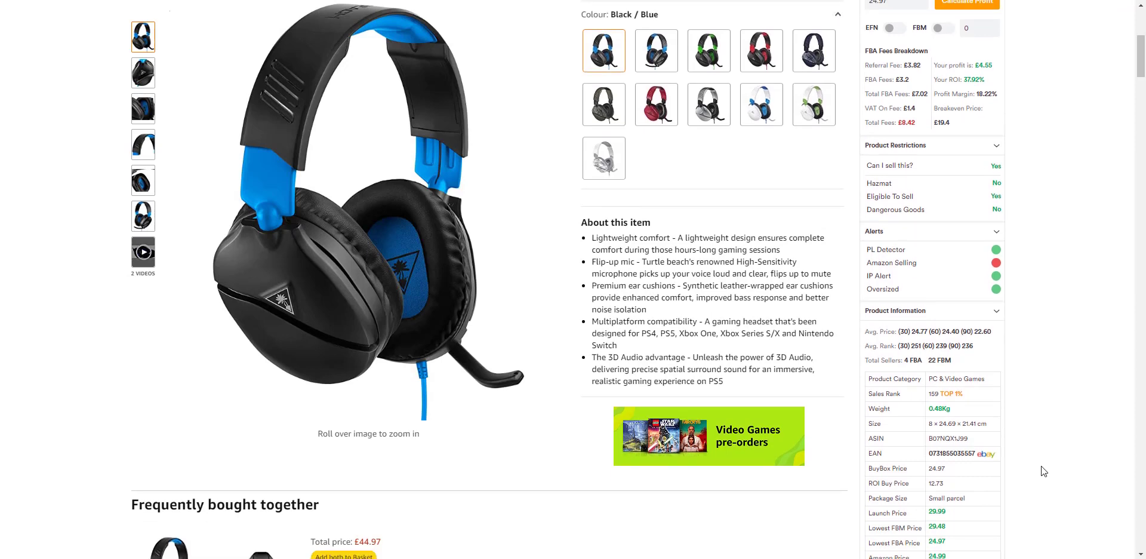
{"action": "scroll", "coordinate": [1039, 472], "scroll_direction": "down", "scroll_amount": 1}
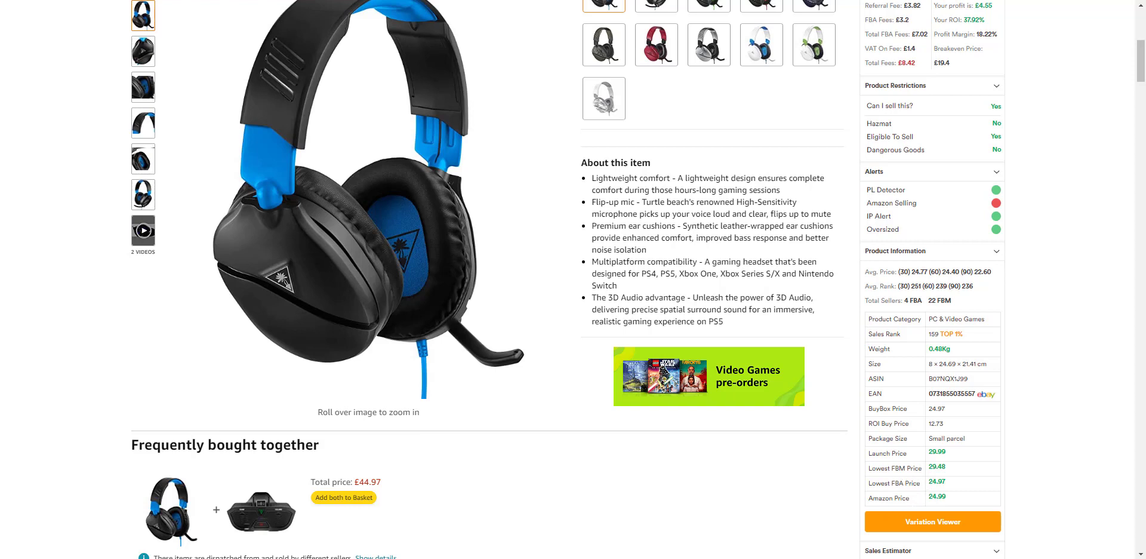
{"action": "scroll", "coordinate": [568, 280], "scroll_direction": "down", "scroll_amount": 1}
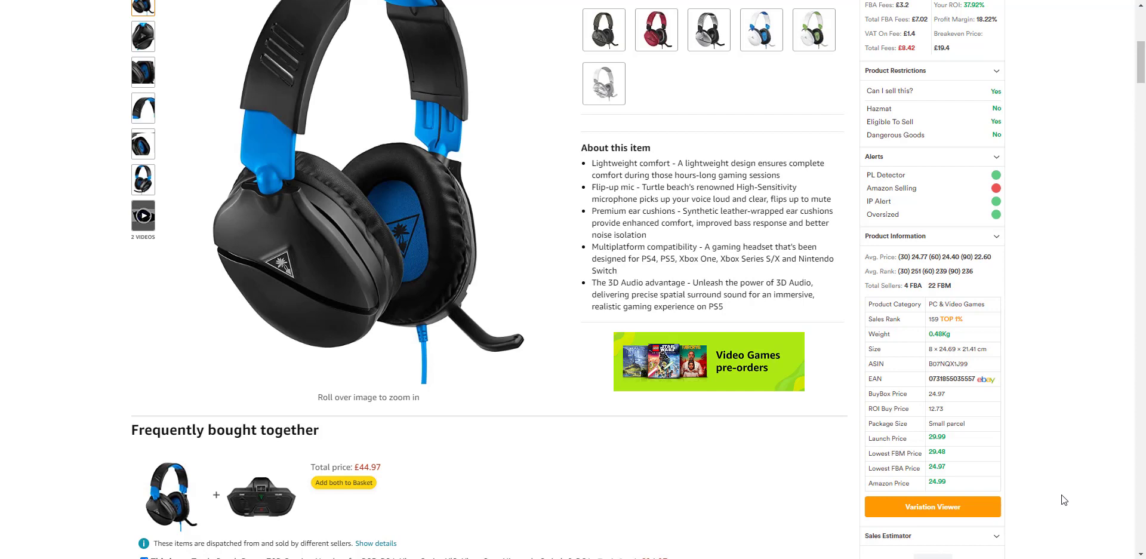
Step: View the headset's variations in the Variation Viewer, return to the listing and recheck the product information
{"action": "left_click", "coordinate": [945, 507]}
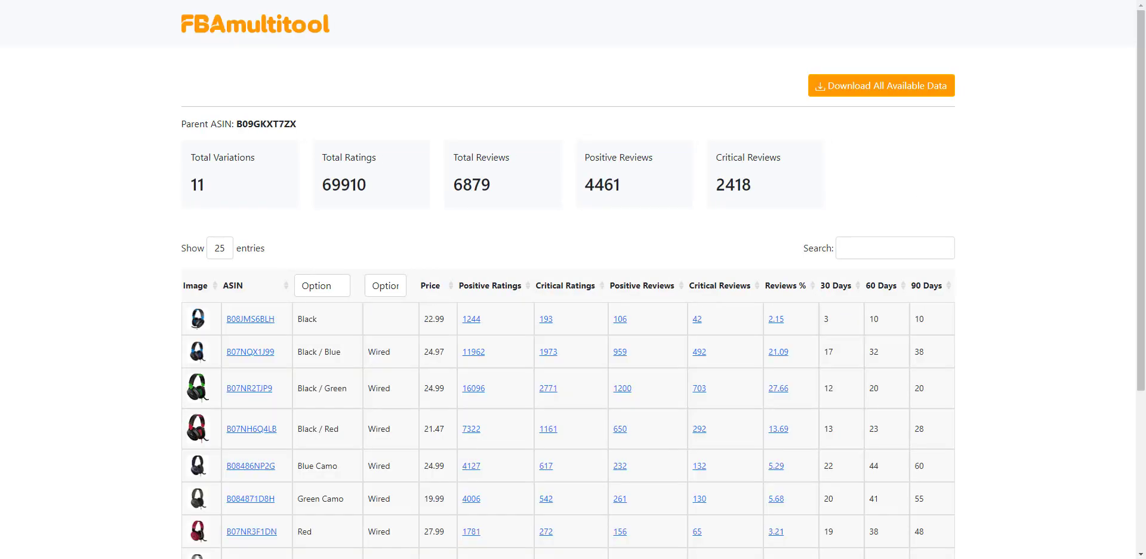
{"action": "key", "text": "ctrl+w"}
{"action": "scroll", "coordinate": [1037, 261], "scroll_direction": "up", "scroll_amount": 4}
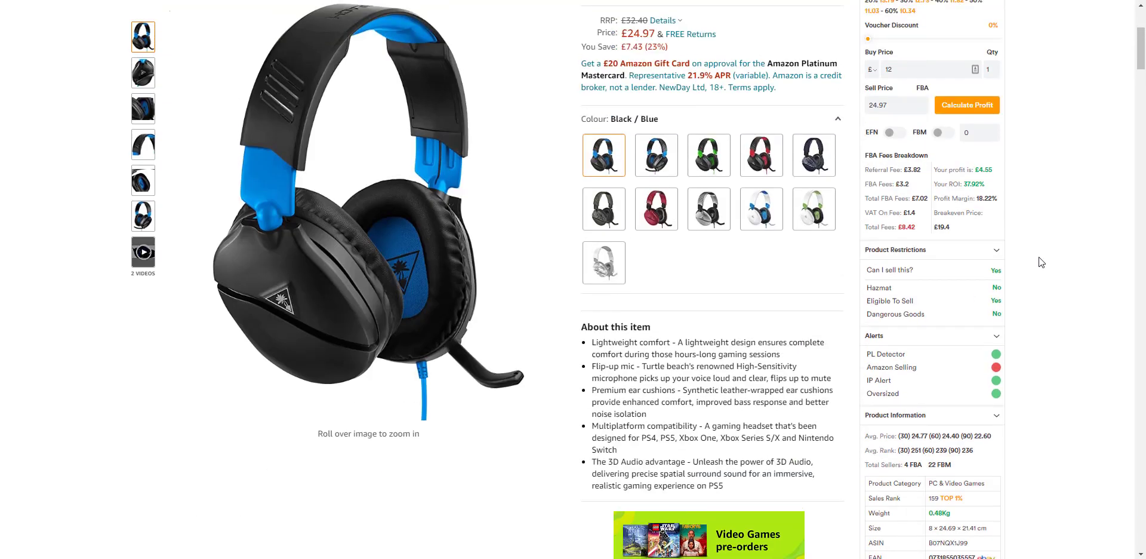
{"action": "scroll", "coordinate": [1057, 262], "scroll_direction": "down", "scroll_amount": 7}
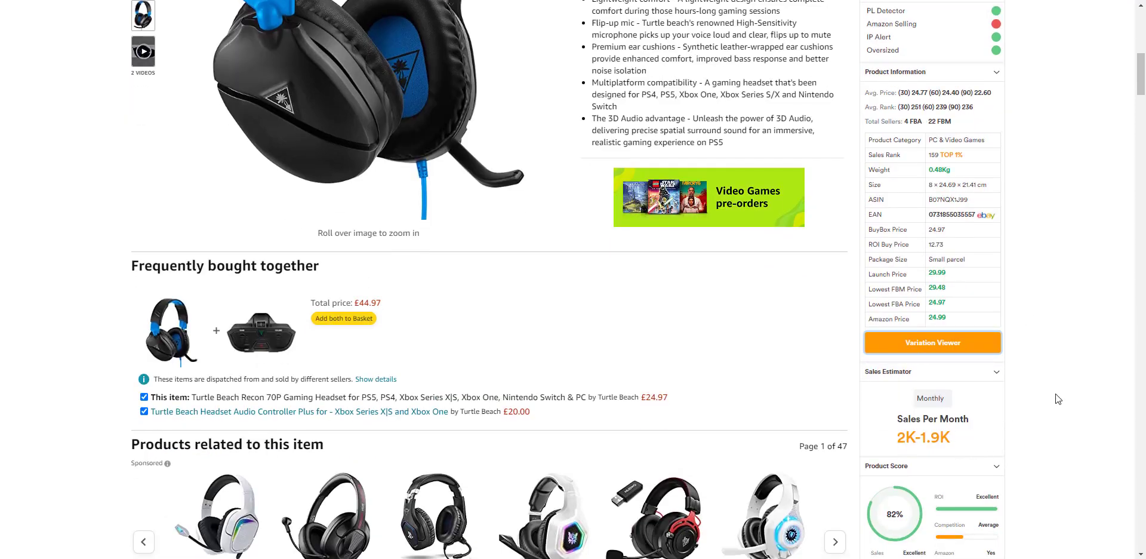
{"action": "scroll", "coordinate": [1070, 389], "scroll_direction": "up", "scroll_amount": 2}
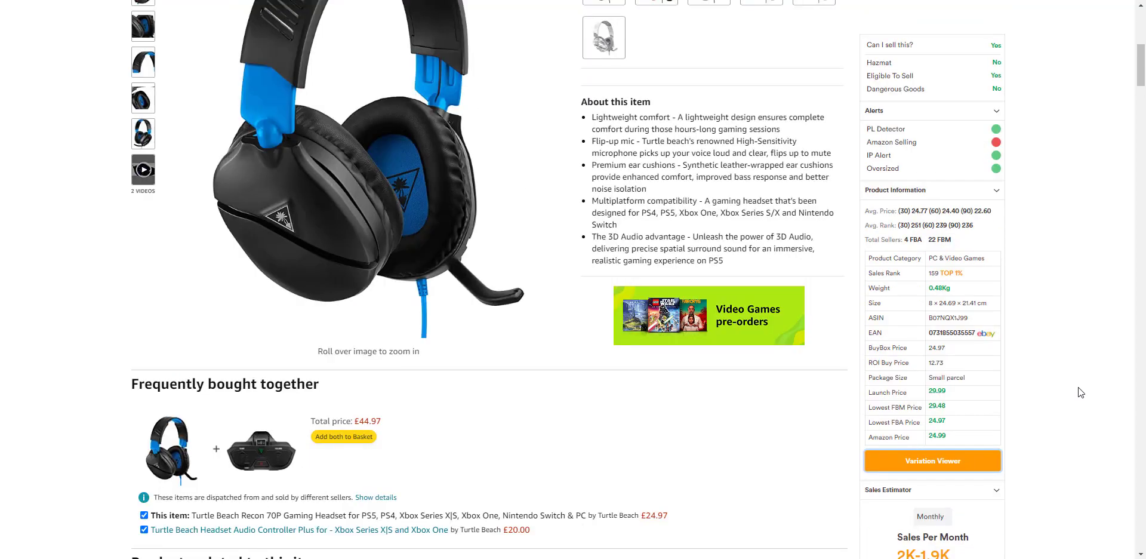
{"action": "scroll", "coordinate": [1078, 392], "scroll_direction": "up", "scroll_amount": 2}
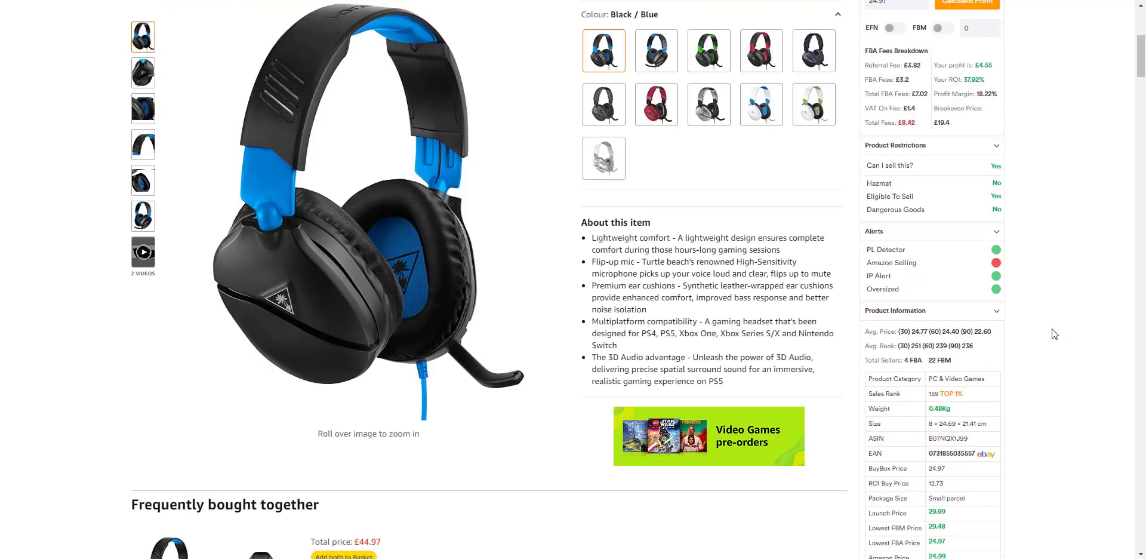
{"action": "scroll", "coordinate": [1051, 329], "scroll_direction": "up", "scroll_amount": 1}
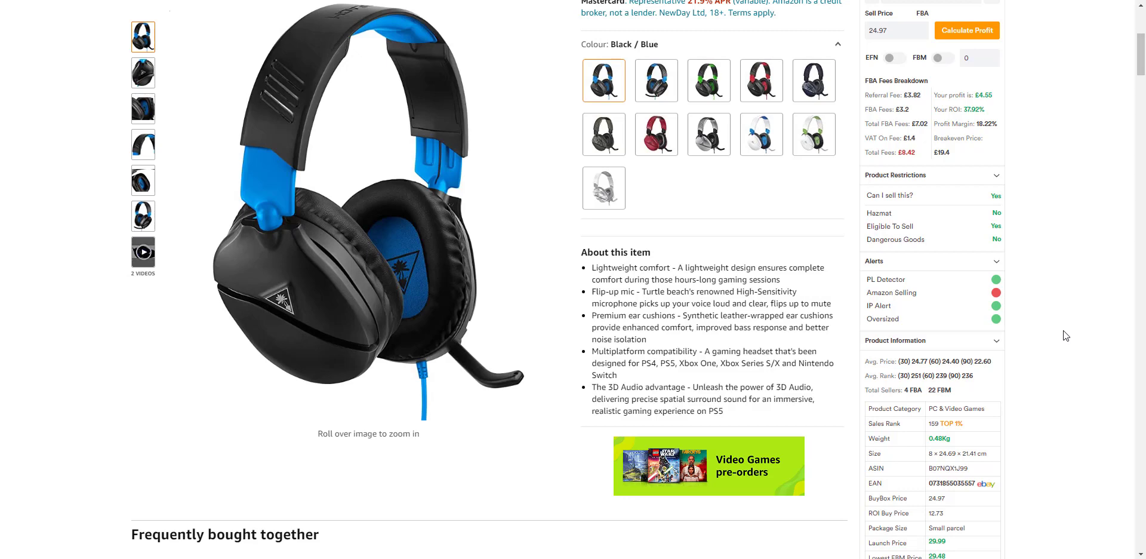
Step: Reopen the Variation Viewer, sort the variations by review percentage from highest to lowest, and close the viewer after comparing them
{"action": "scroll", "coordinate": [1063, 334], "scroll_direction": "down", "scroll_amount": 2}
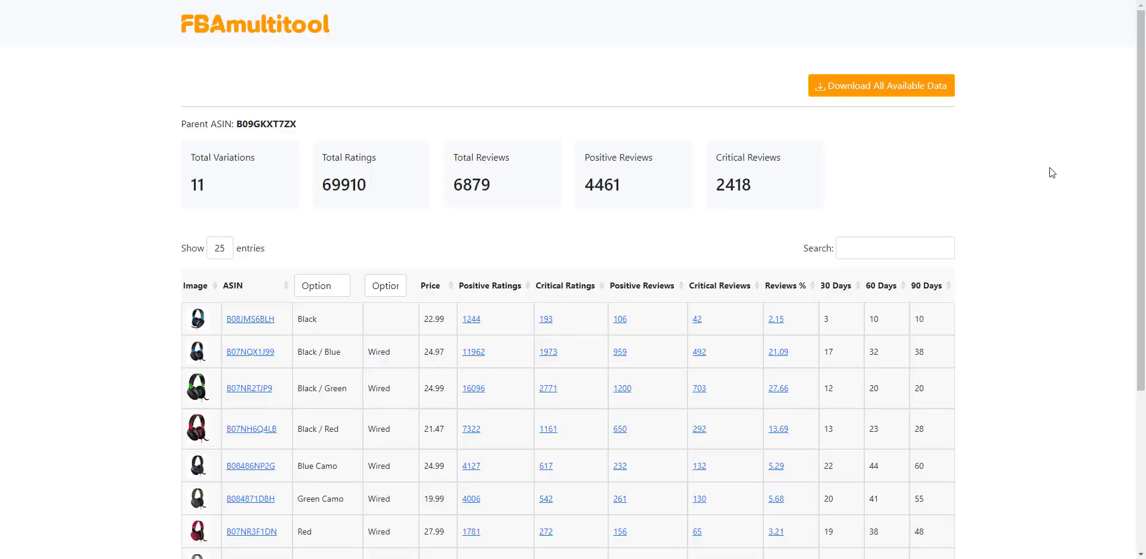
{"action": "scroll", "coordinate": [1051, 167], "scroll_direction": "down", "scroll_amount": 3}
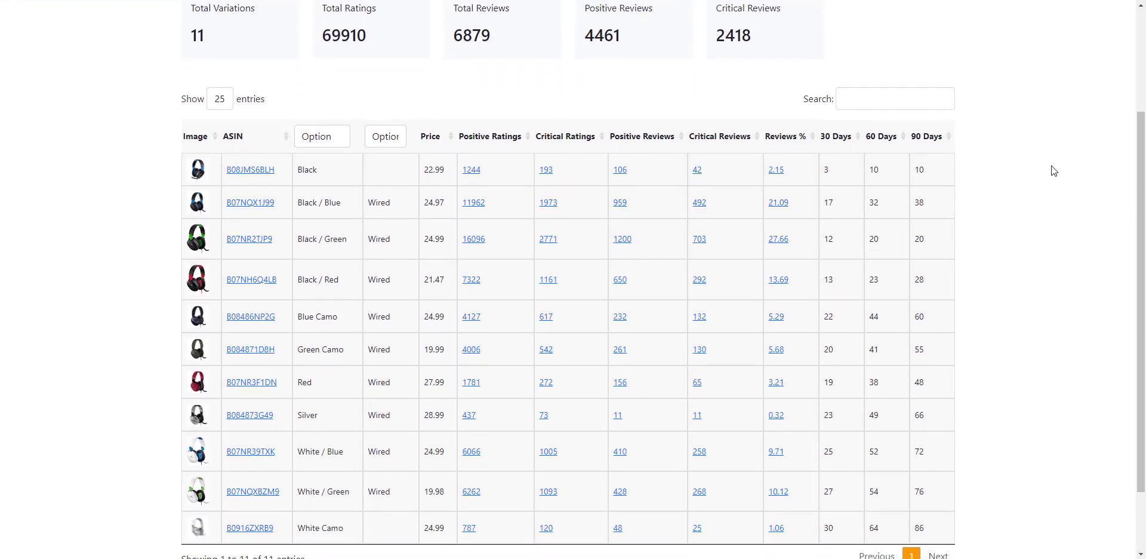
{"action": "left_click", "coordinate": [792, 141]}
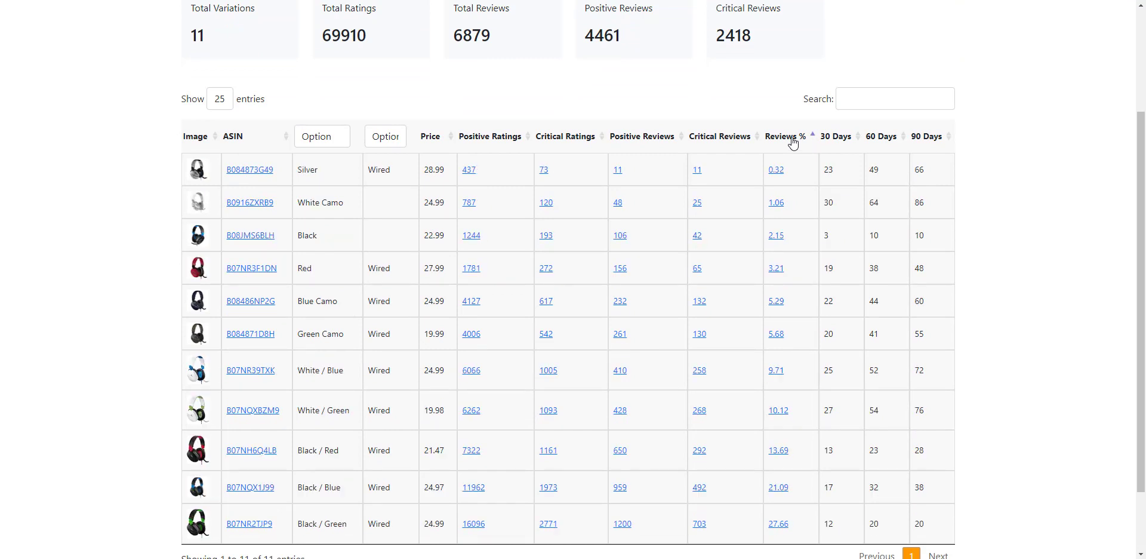
{"action": "left_click", "coordinate": [792, 141]}
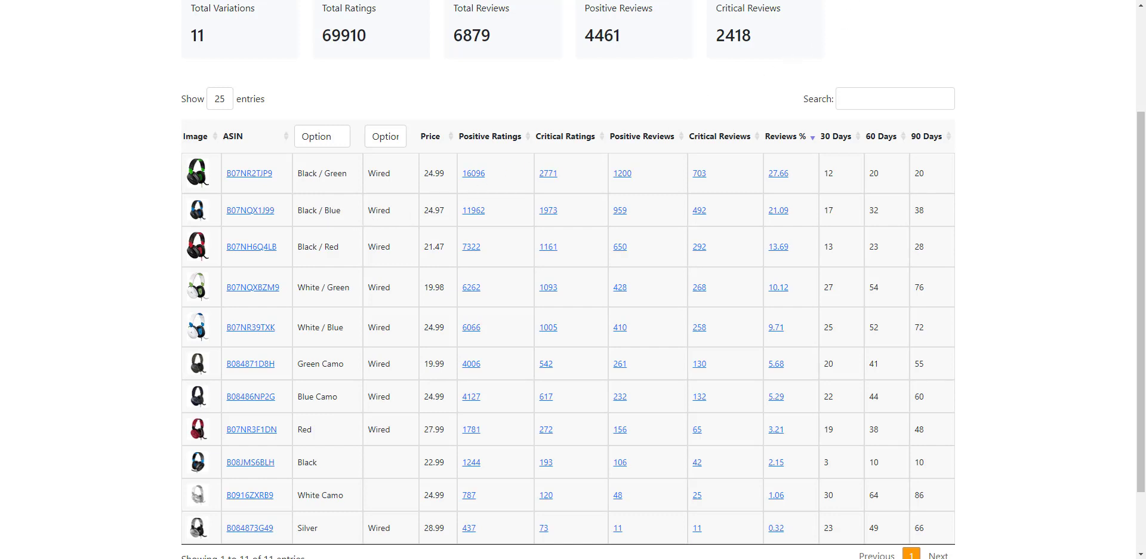
{"action": "key", "text": "ctrl+w"}
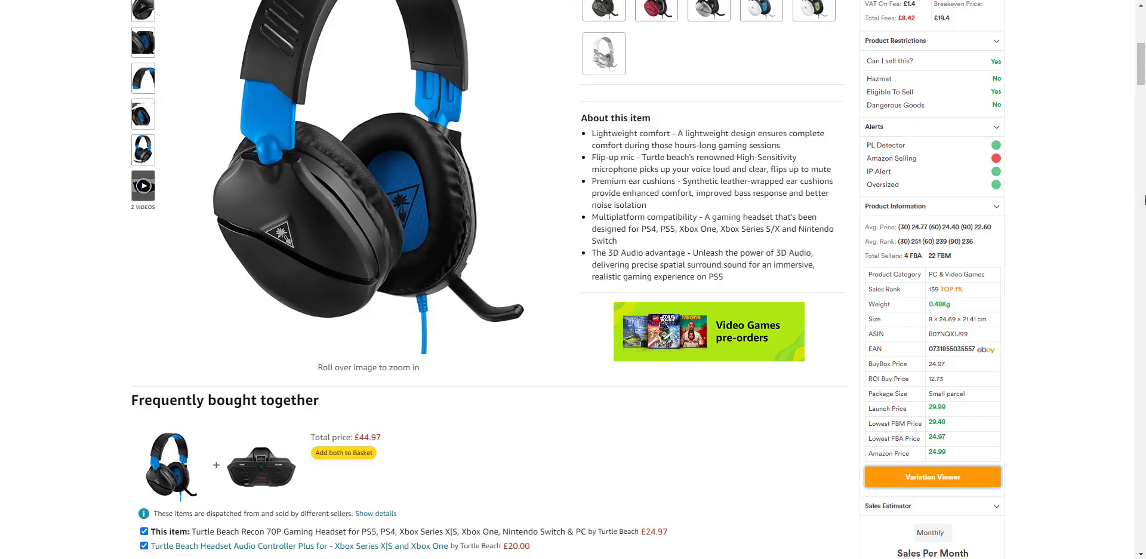
Step: Check the extension's monthly Sales Estimator and review the ratings in its Product Score section
{"action": "scroll", "coordinate": [1092, 299], "scroll_direction": "down", "scroll_amount": 1}
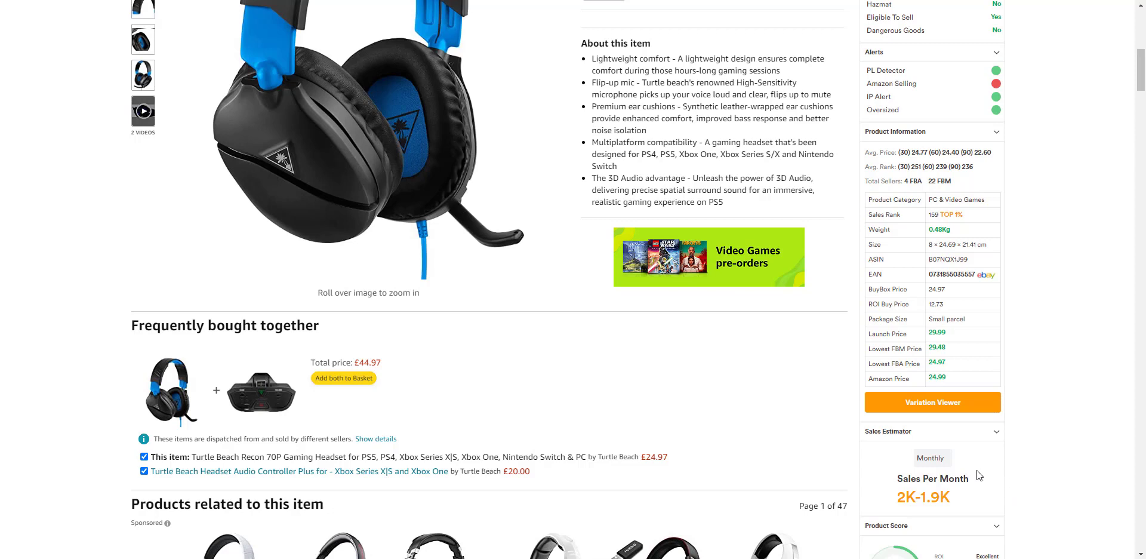
{"action": "left_click", "coordinate": [931, 457]}
{"action": "left_click", "coordinate": [968, 460]}
{"action": "scroll", "coordinate": [1045, 445], "scroll_direction": "up", "scroll_amount": 1}
{"action": "scroll", "coordinate": [1045, 443], "scroll_direction": "down", "scroll_amount": 1}
{"action": "scroll", "coordinate": [985, 441], "scroll_direction": "down", "scroll_amount": 4}
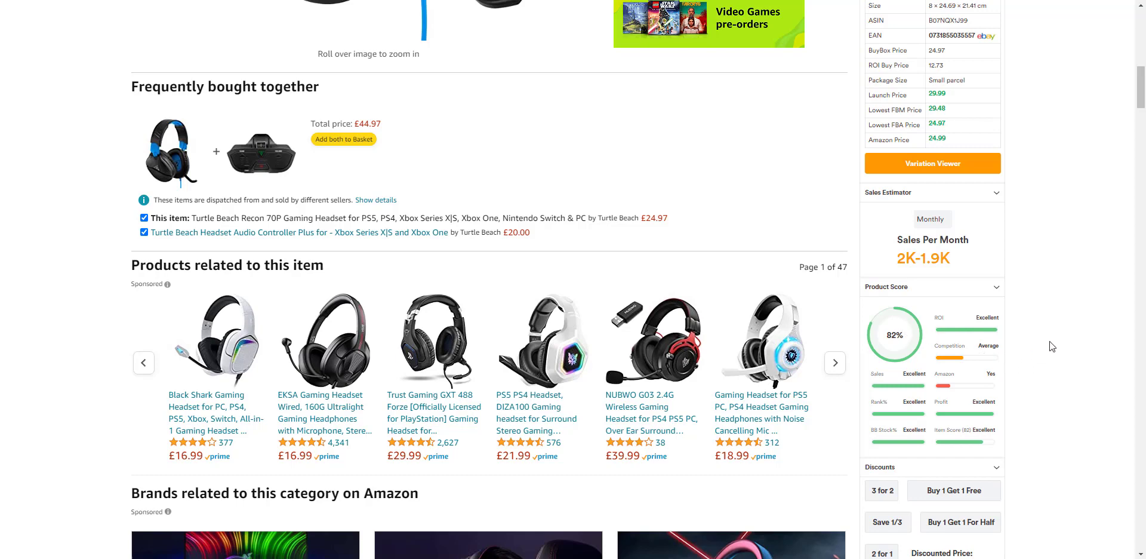
Step: Review the extension's Discounts options and the Export section with its optional store URL
{"action": "scroll", "coordinate": [1059, 343], "scroll_direction": "down", "scroll_amount": 1}
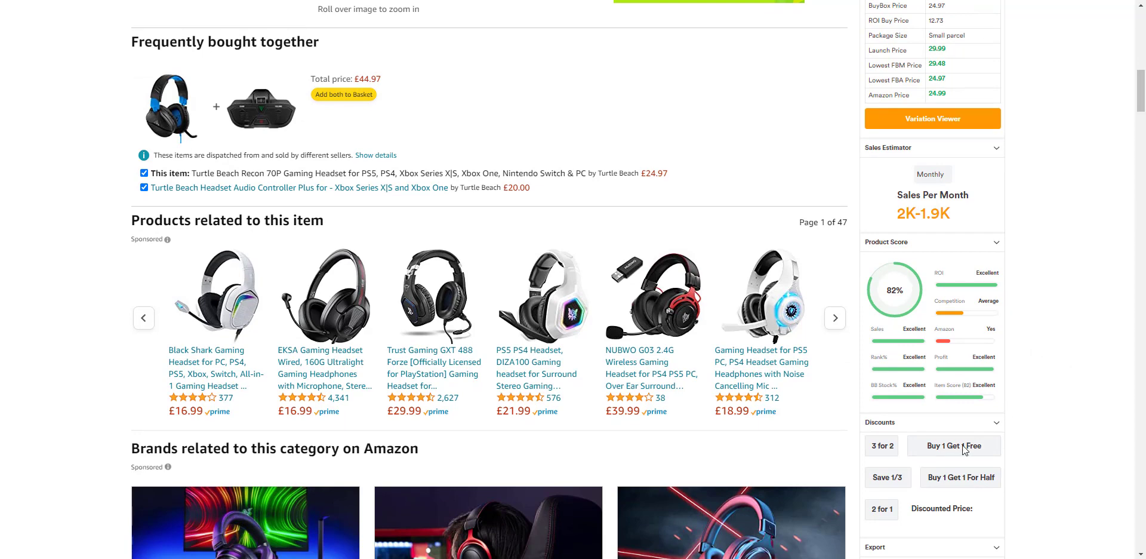
{"action": "scroll", "coordinate": [1050, 402], "scroll_direction": "up", "scroll_amount": 1}
{"action": "scroll", "coordinate": [1054, 395], "scroll_direction": "down", "scroll_amount": 3}
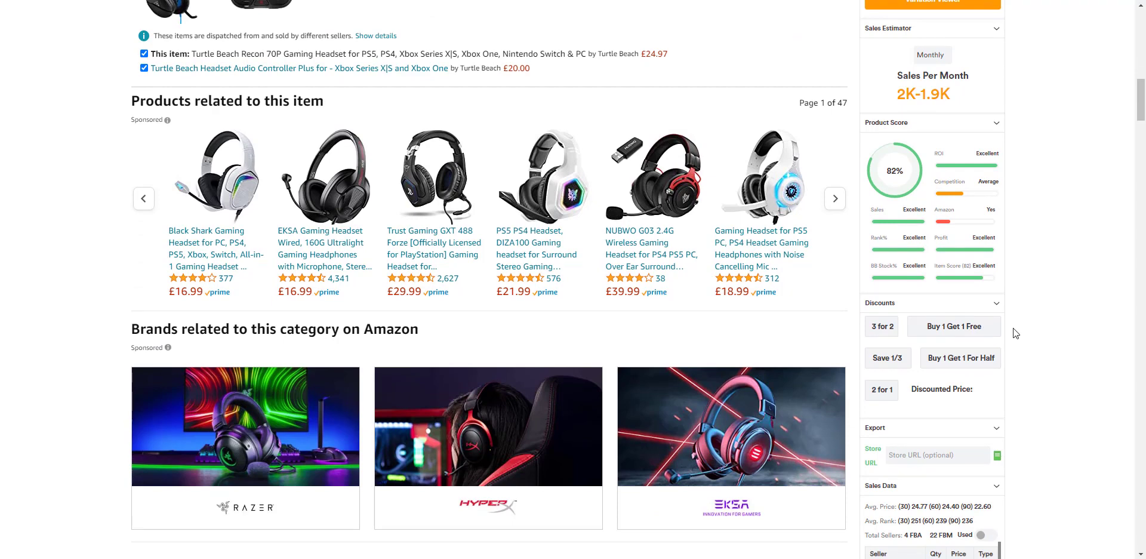
{"action": "scroll", "coordinate": [1015, 328], "scroll_direction": "down", "scroll_amount": 4}
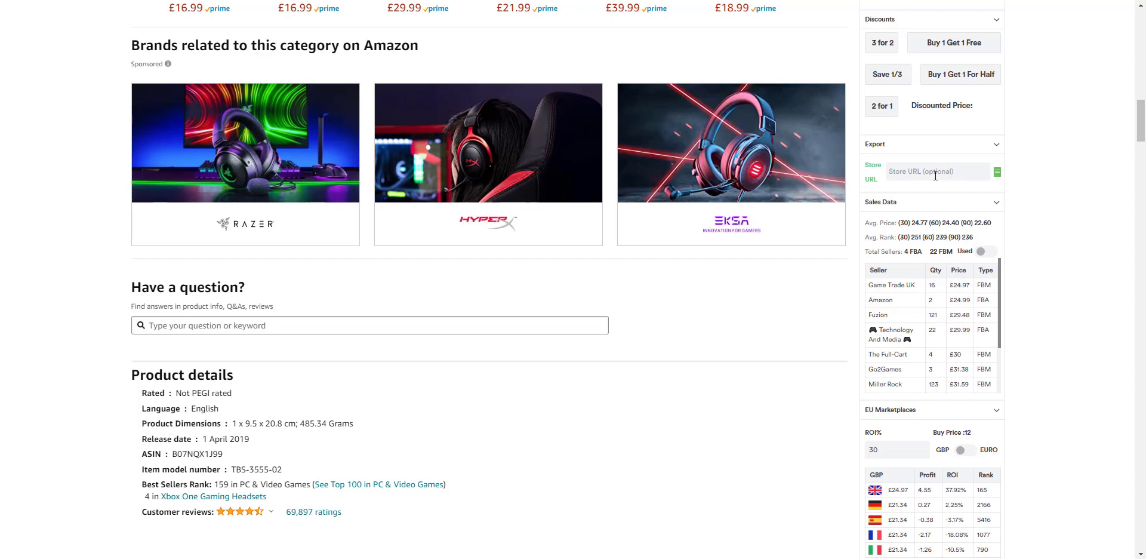
Step: Export the listing data without a store URL, and review the Sales Data seller list and the EU Marketplaces profit table
{"action": "left_click", "coordinate": [997, 175]}
{"action": "mouse_move", "coordinate": [998, 278]}
{"action": "left_mouse_down"}
{"action": "mouse_move", "coordinate": [998, 331]}
{"action": "mouse_move", "coordinate": [1015, 269]}
{"action": "left_mouse_up"}
{"action": "mouse_move", "coordinate": [1000, 278]}
{"action": "left_mouse_down"}
{"action": "mouse_move", "coordinate": [1004, 318]}
{"action": "mouse_move", "coordinate": [1010, 269]}
{"action": "left_mouse_up"}
{"action": "scroll", "coordinate": [1090, 356], "scroll_direction": "down", "scroll_amount": 1}
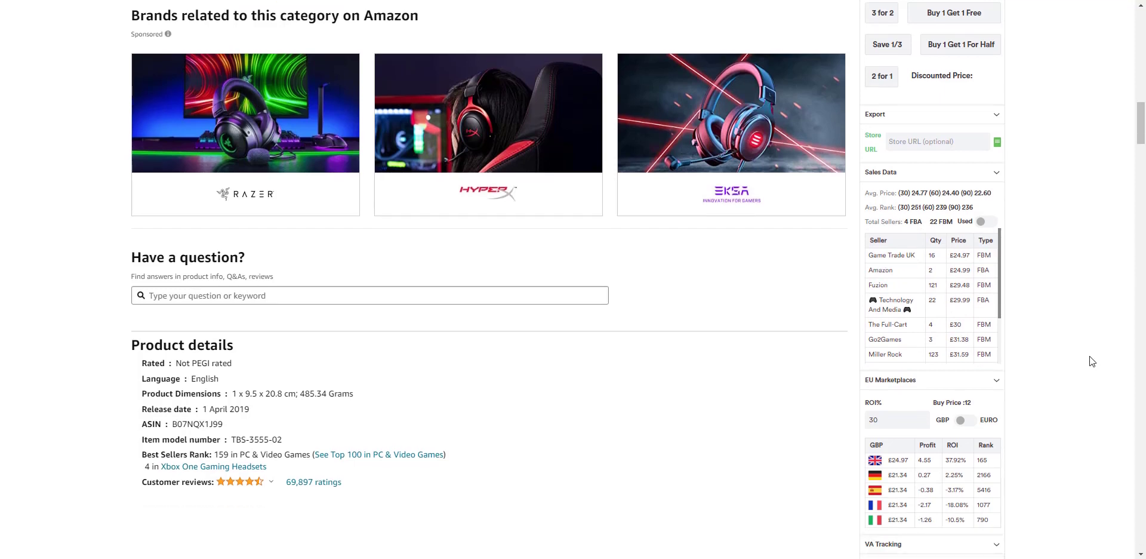
{"action": "scroll", "coordinate": [1089, 355], "scroll_direction": "up", "scroll_amount": 1}
{"action": "scroll", "coordinate": [1090, 356], "scroll_direction": "down", "scroll_amount": 1}
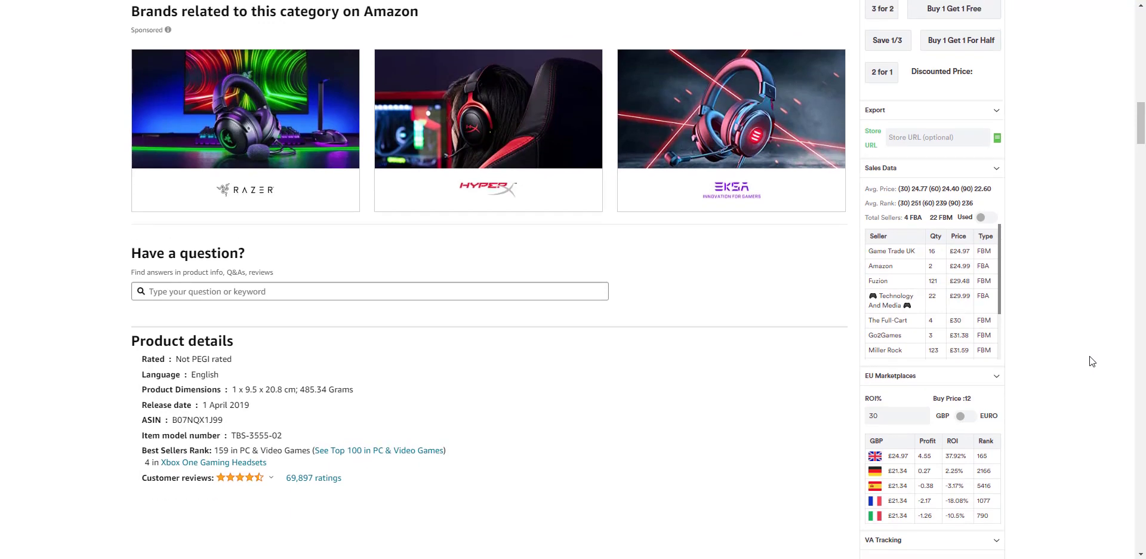
{"action": "scroll", "coordinate": [1090, 356], "scroll_direction": "up", "scroll_amount": 1}
{"action": "scroll", "coordinate": [1090, 356], "scroll_direction": "down", "scroll_amount": 1}
Step: View the VA Check In form in the VA Tracking section, including its e-mail and name fields, and close it
{"action": "scroll", "coordinate": [1066, 384], "scroll_direction": "down", "scroll_amount": 3}
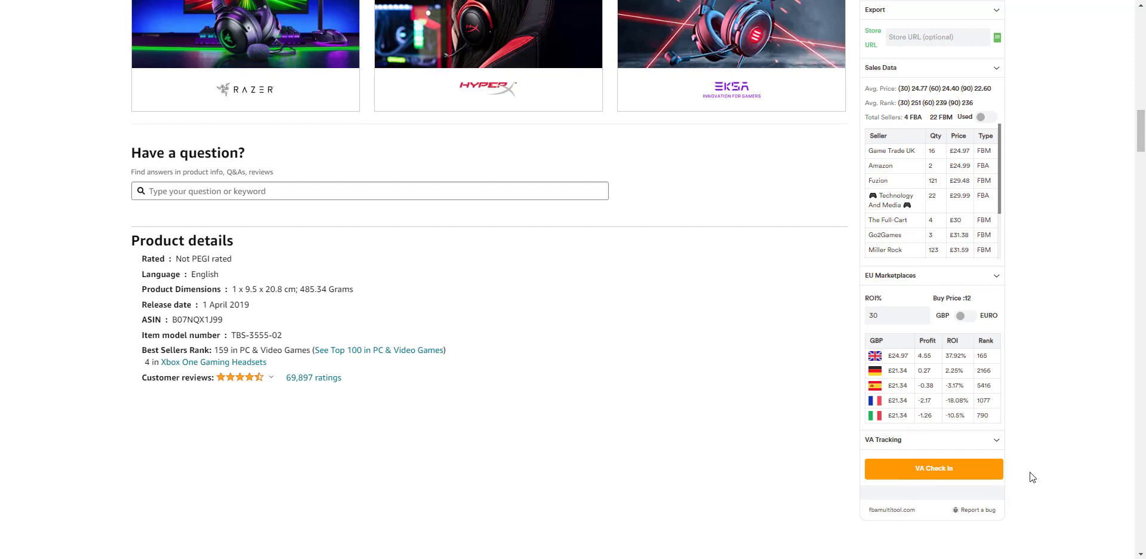
{"action": "left_click", "coordinate": [992, 473]}
{"action": "scroll", "coordinate": [1056, 355], "scroll_direction": "up", "scroll_amount": 15}
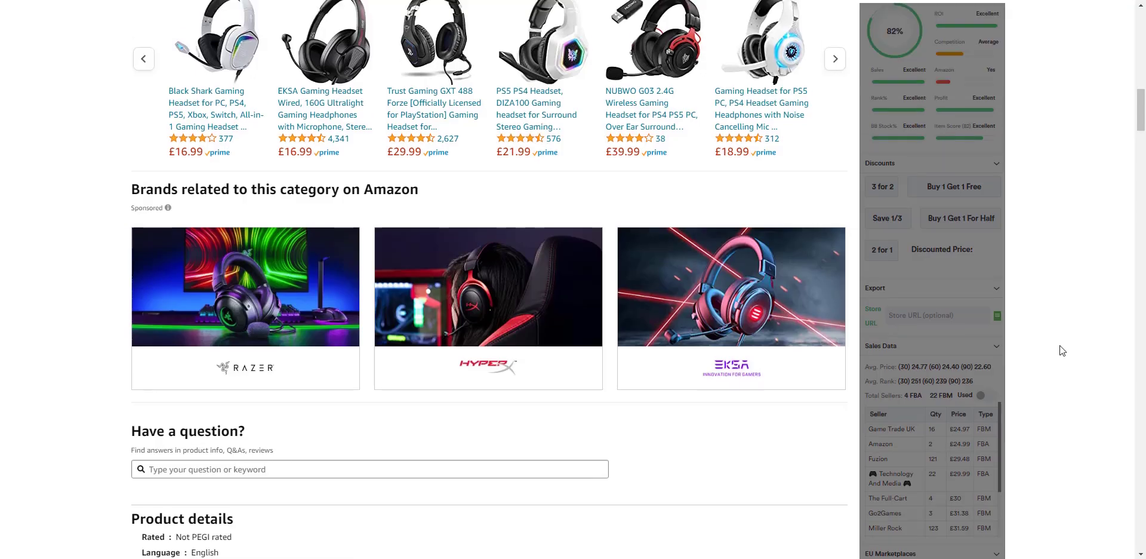
{"action": "scroll", "coordinate": [1059, 345], "scroll_direction": "up", "scroll_amount": 7}
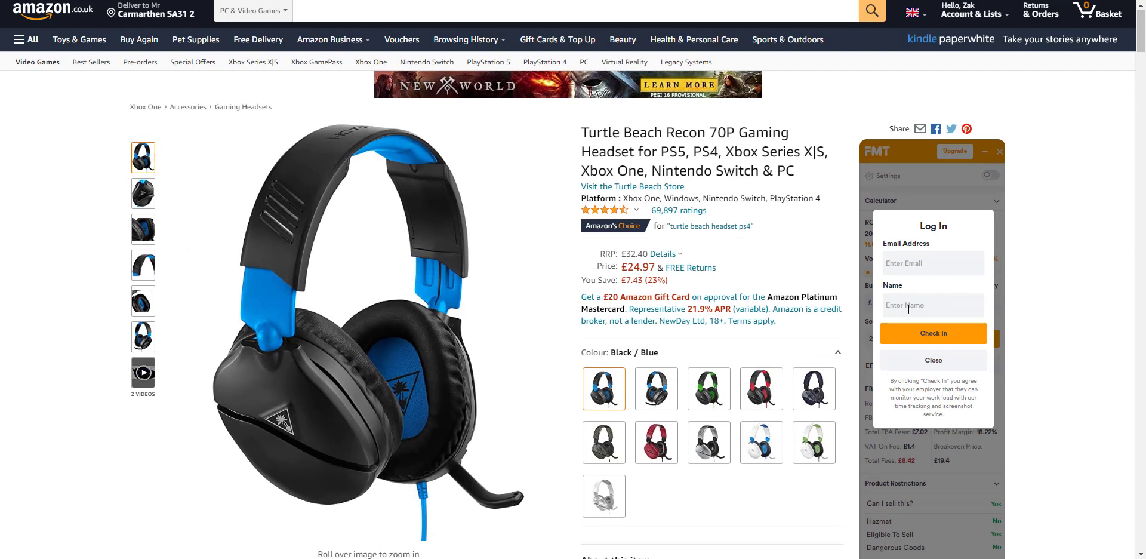
{"action": "left_click", "coordinate": [955, 371]}
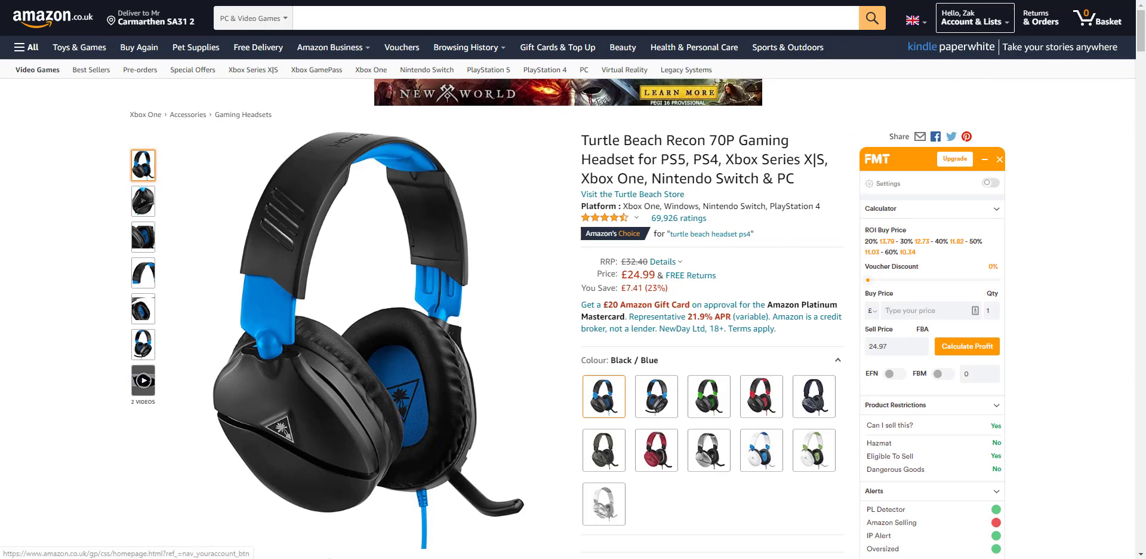
Step: Switch to the Yankee Bundles candle page and search Amazon.co.uk through FBAmultitool for "OFFICIAL WOODWICK VELVET TOBACCO ELLIPSE JAR 453G CANDLES"
{"action": "left_click", "coordinate": [830, 0]}
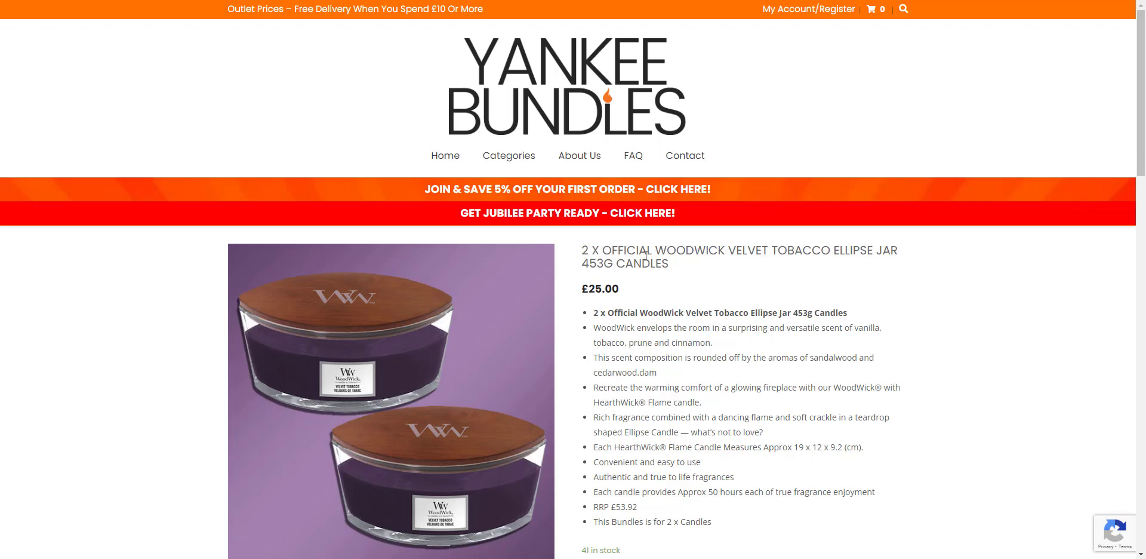
{"action": "left_click_drag", "start_coordinate": [603, 250], "coordinate": [670, 265]}
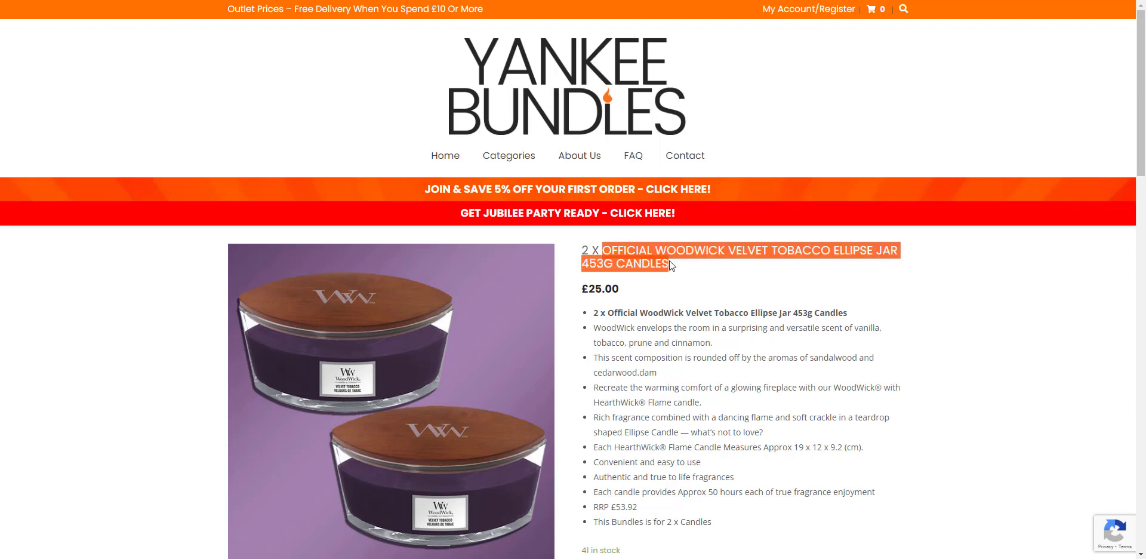
{"action": "right_click", "coordinate": [660, 251]}
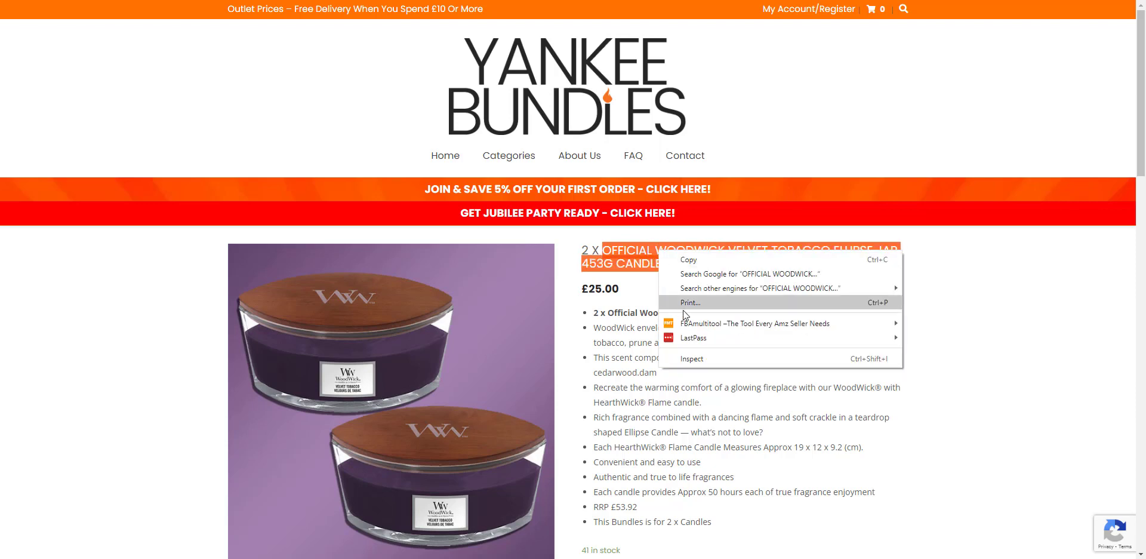
{"action": "mouse_move", "coordinate": [750, 323]}
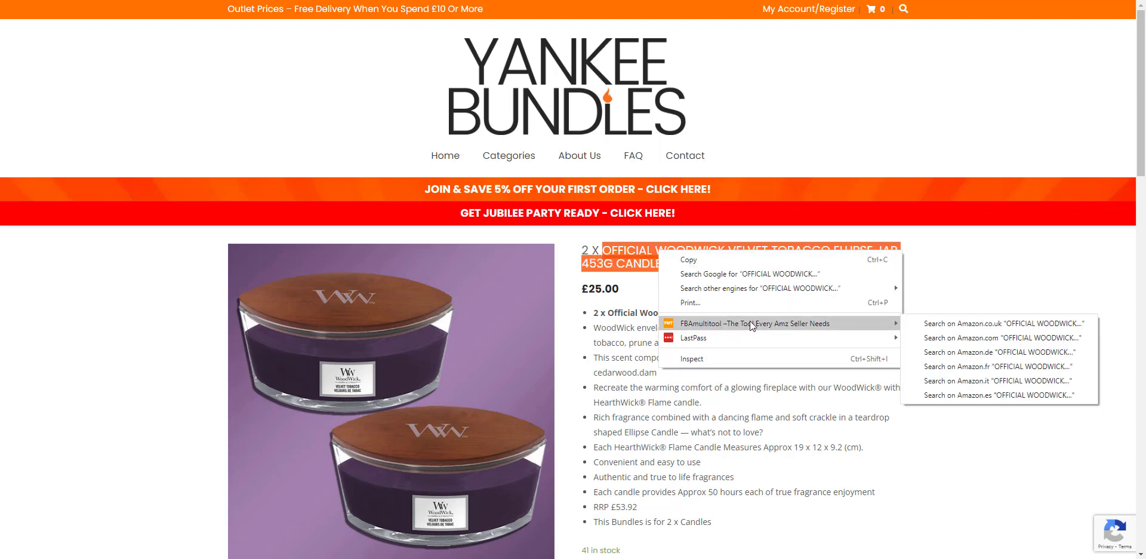
{"action": "left_click", "coordinate": [955, 324]}
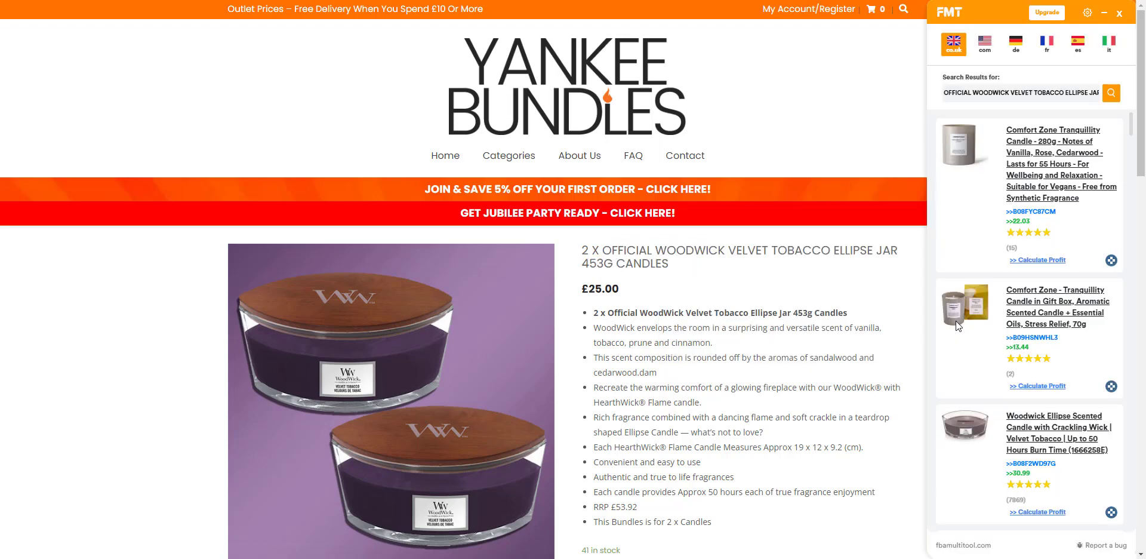
Step: View the profit calculator for the Woodwick Ellipse Velvet Tobacco candle in the search results and dismiss it
{"action": "scroll", "coordinate": [1017, 311], "scroll_direction": "down", "scroll_amount": 4}
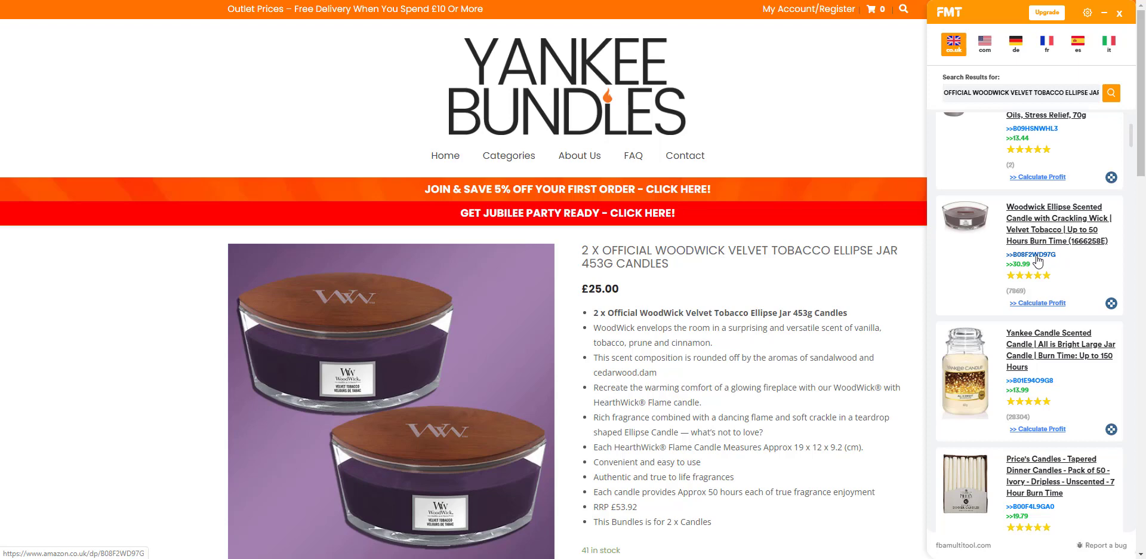
{"action": "left_click", "coordinate": [1037, 303]}
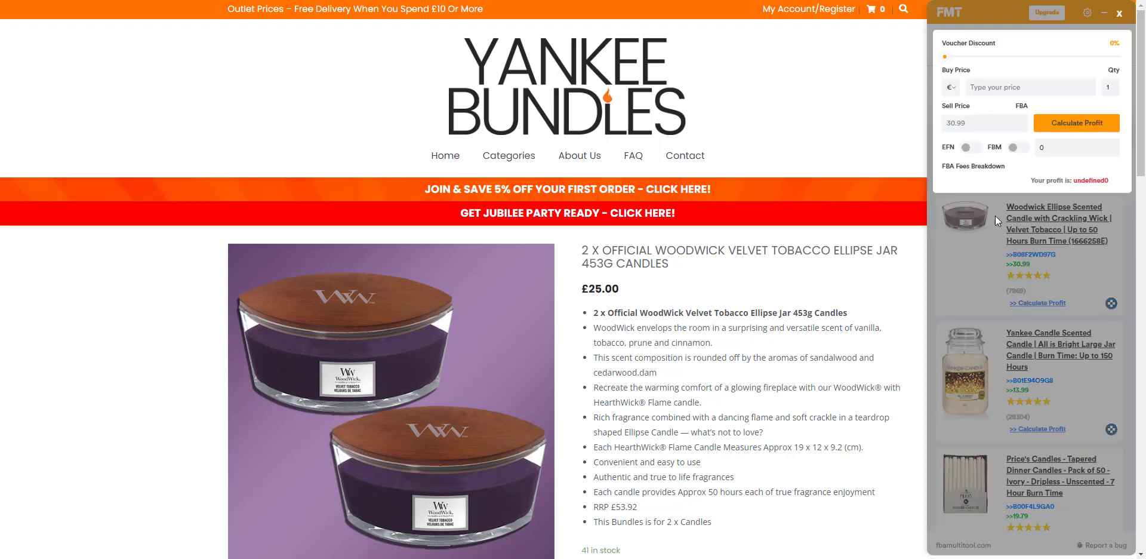
{"action": "left_click", "coordinate": [998, 253]}
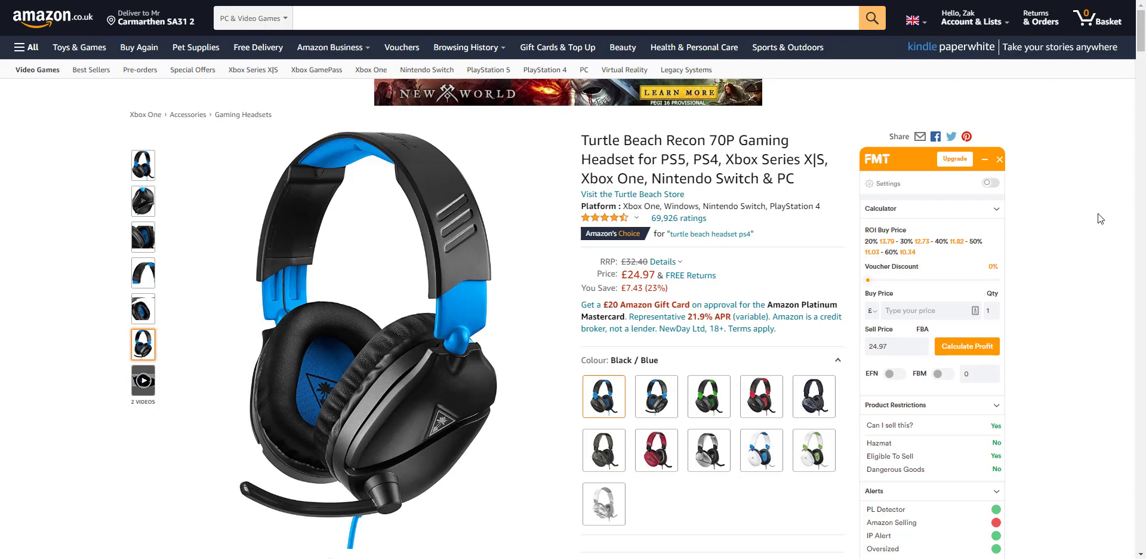
Step: Examine the headset listing's price and sales rank history graphs and the bar charts of average prices, BSR and offer counts
{"action": "scroll", "coordinate": [1097, 213], "scroll_direction": "down", "scroll_amount": 2}
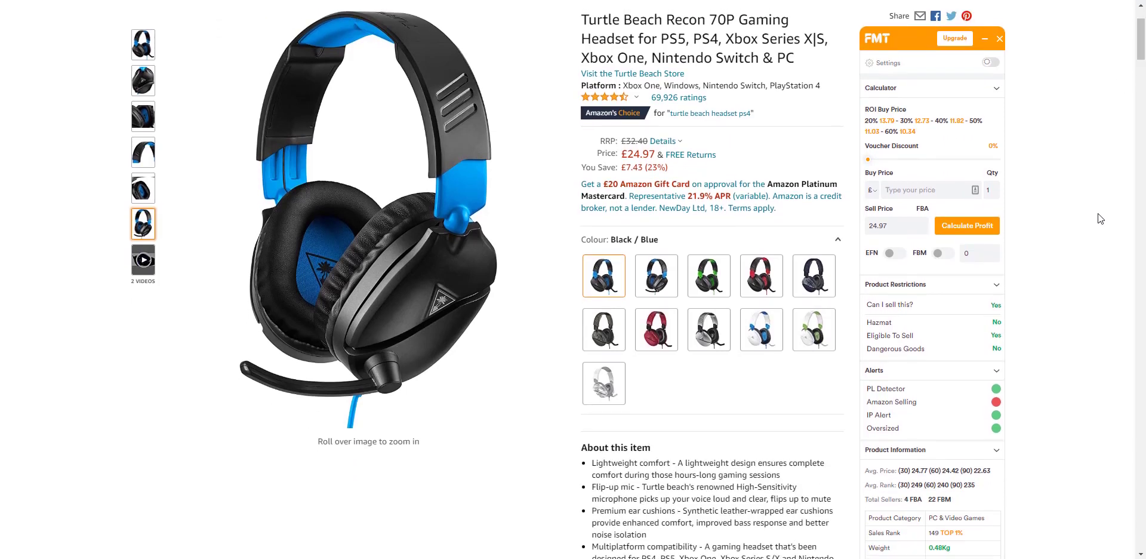
{"action": "scroll", "coordinate": [1097, 214], "scroll_direction": "down", "scroll_amount": 5}
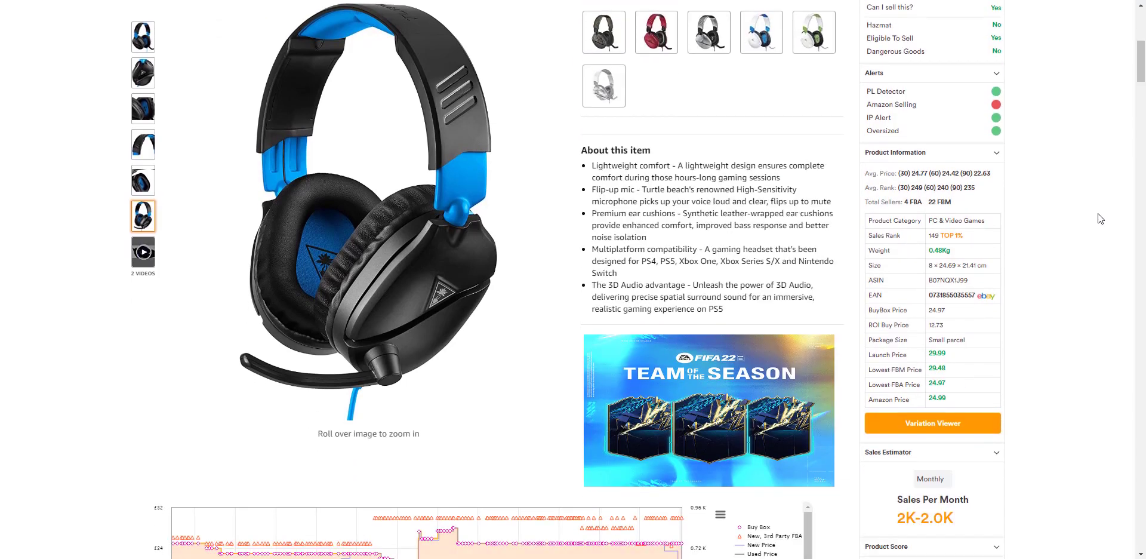
{"action": "scroll", "coordinate": [1098, 213], "scroll_direction": "down", "scroll_amount": 1}
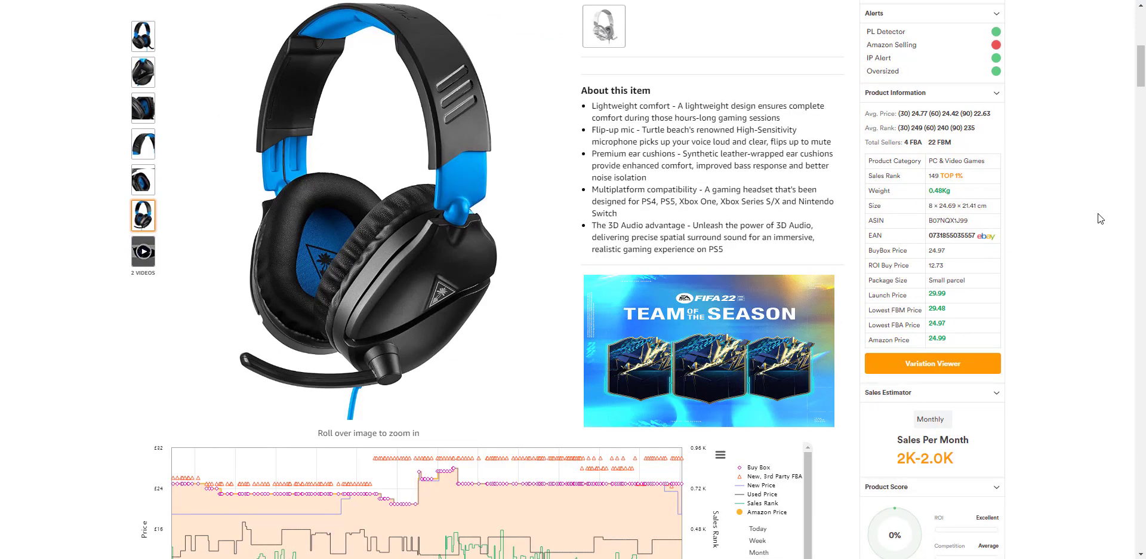
{"action": "scroll", "coordinate": [1100, 218], "scroll_direction": "down", "scroll_amount": 5}
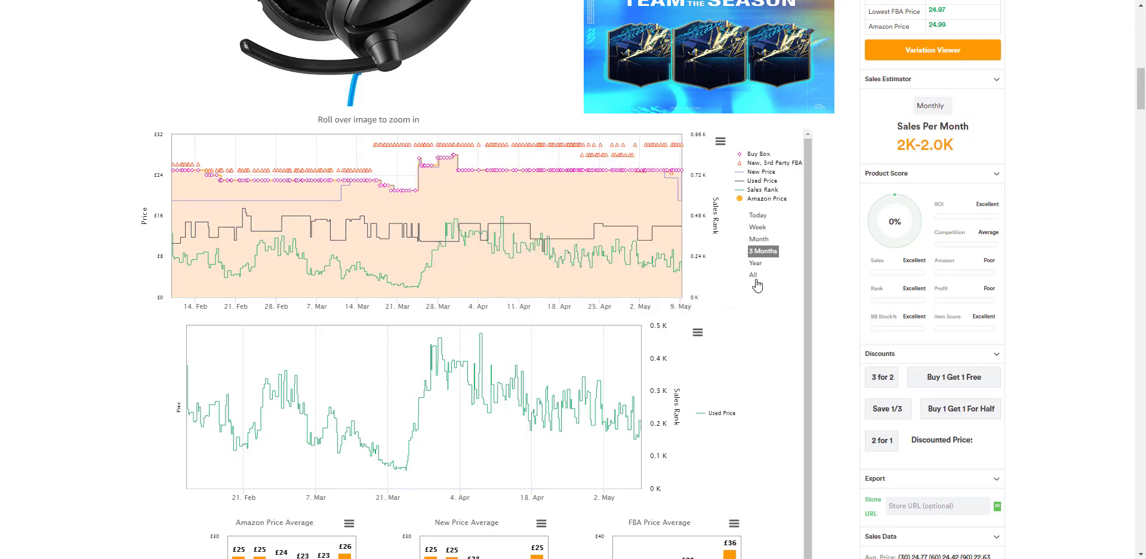
{"action": "scroll", "coordinate": [756, 285], "scroll_direction": "down", "scroll_amount": 1}
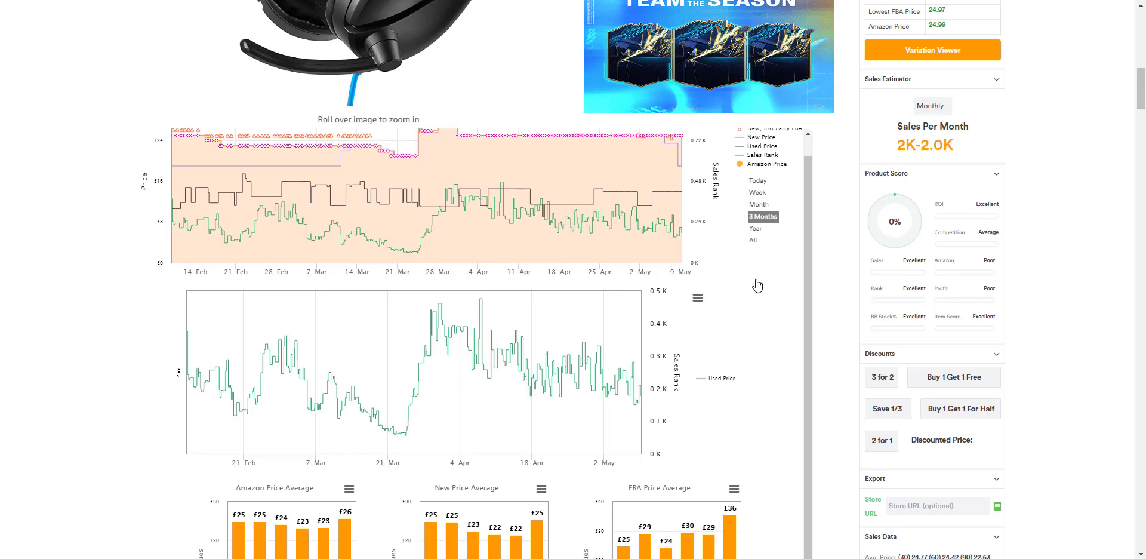
{"action": "scroll", "coordinate": [761, 272], "scroll_direction": "down", "scroll_amount": 4}
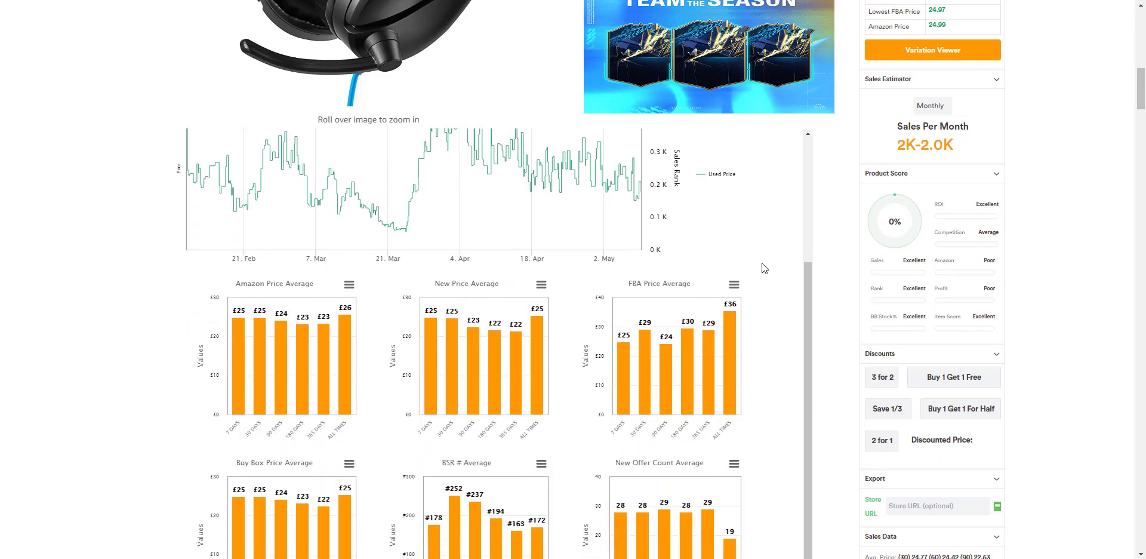
{"action": "scroll", "coordinate": [761, 264], "scroll_direction": "down", "scroll_amount": 1}
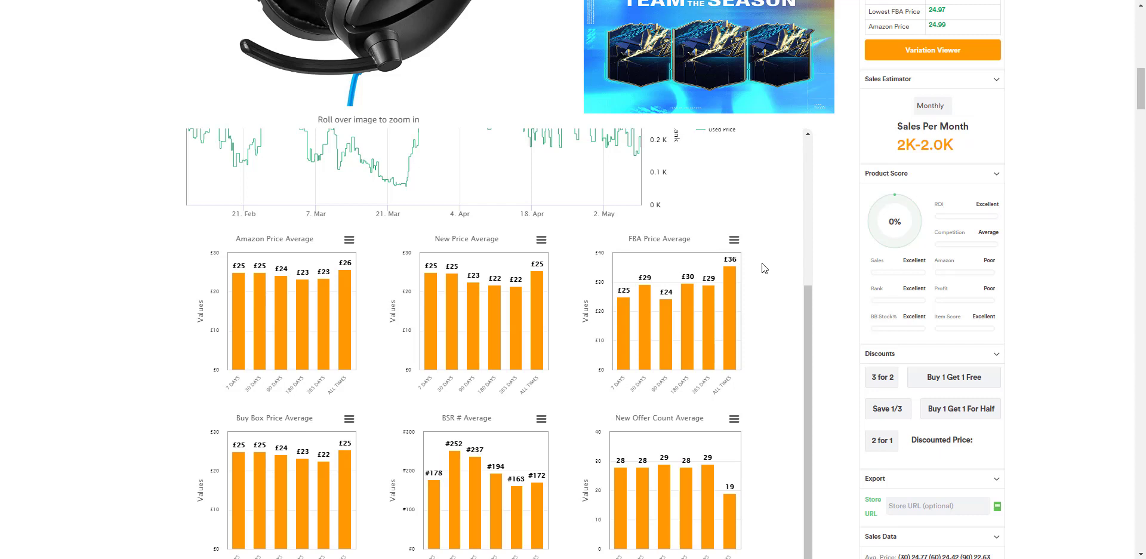
{"action": "scroll", "coordinate": [761, 267], "scroll_direction": "down", "scroll_amount": 2}
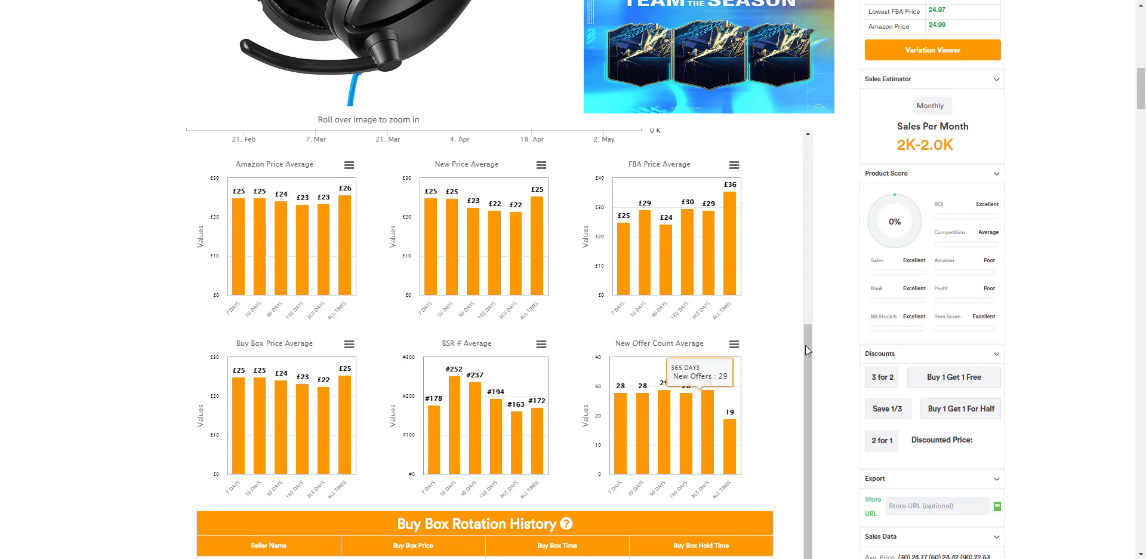
Step: Examine the Buy Box Rotation History by seller, price and hold time, recheck the charts and return to the start of the listing
{"action": "scroll", "coordinate": [837, 342], "scroll_direction": "down", "scroll_amount": 3}
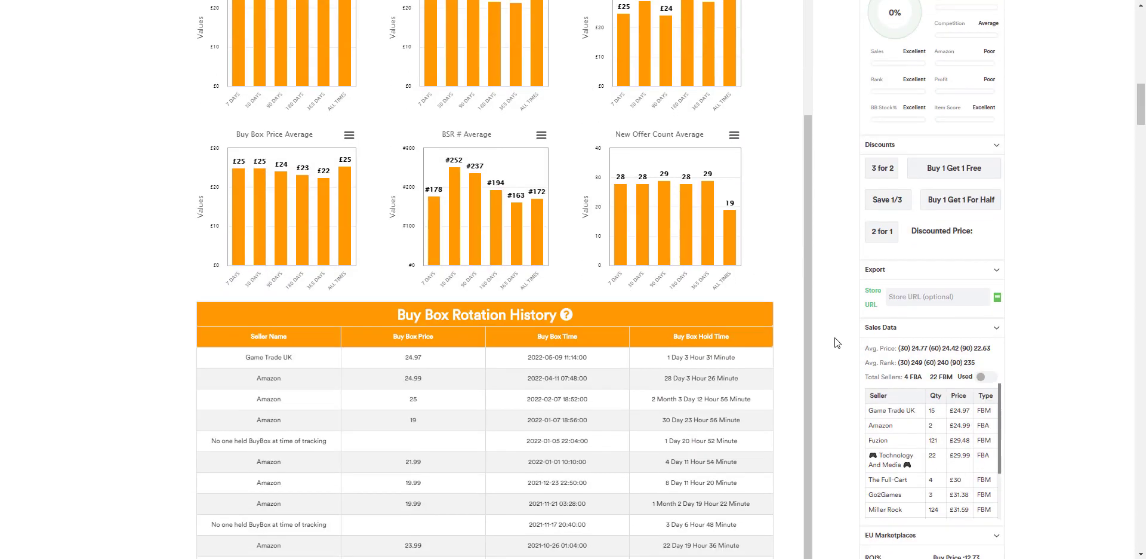
{"action": "scroll", "coordinate": [837, 333], "scroll_direction": "down", "scroll_amount": 1}
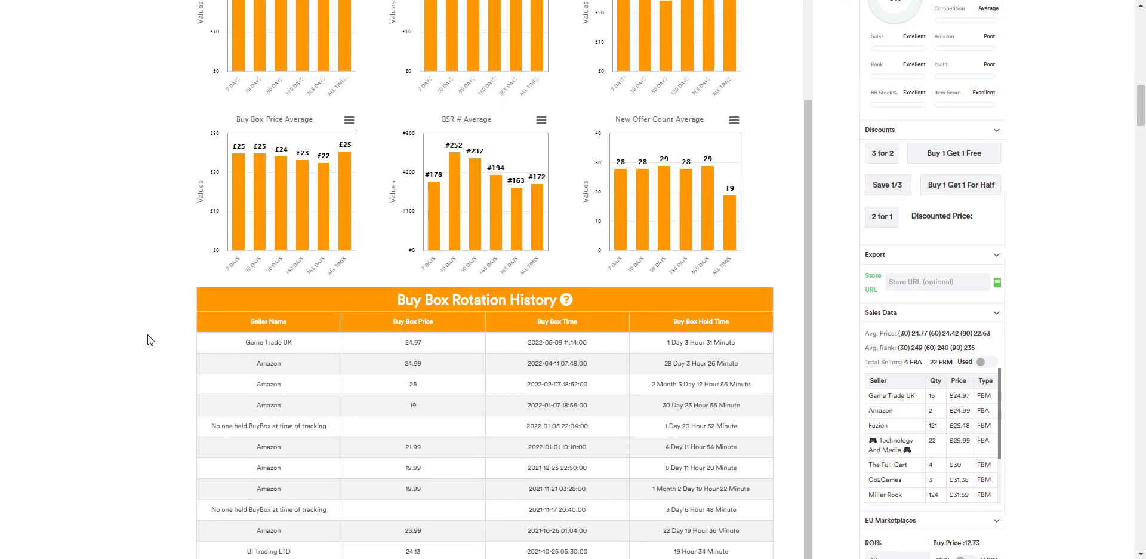
{"action": "scroll", "coordinate": [213, 343], "scroll_direction": "down", "scroll_amount": 1}
{"action": "scroll", "coordinate": [213, 352], "scroll_direction": "down", "scroll_amount": 2}
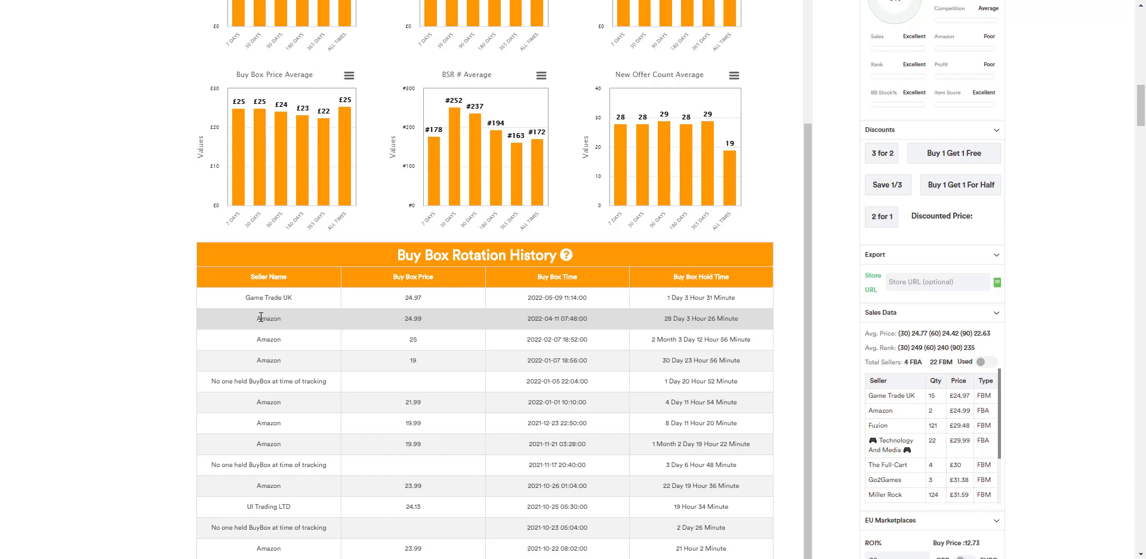
{"action": "scroll", "coordinate": [171, 340], "scroll_direction": "down", "scroll_amount": 6}
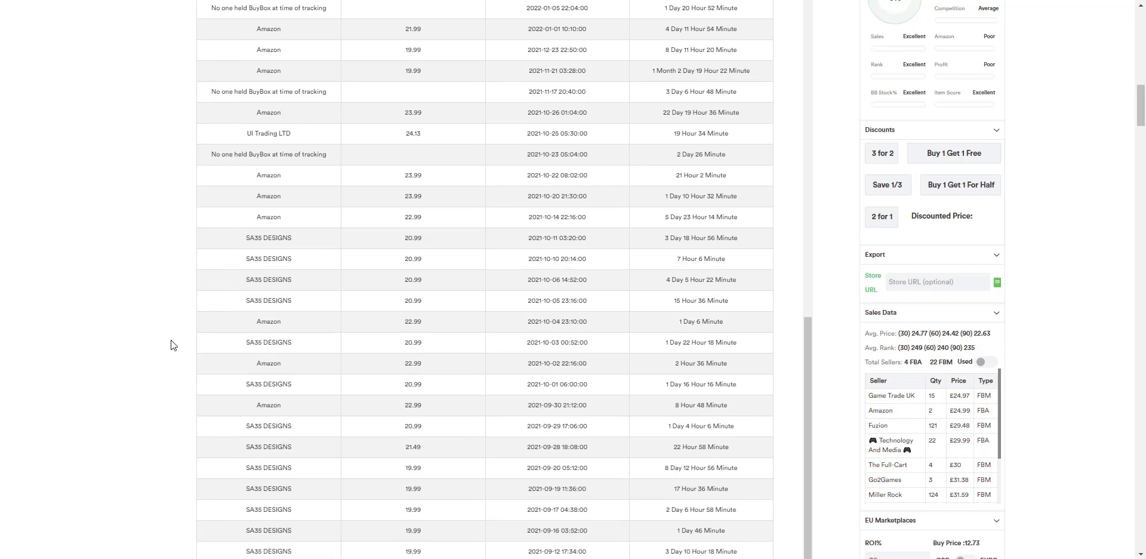
{"action": "scroll", "coordinate": [171, 345], "scroll_direction": "up", "scroll_amount": 7}
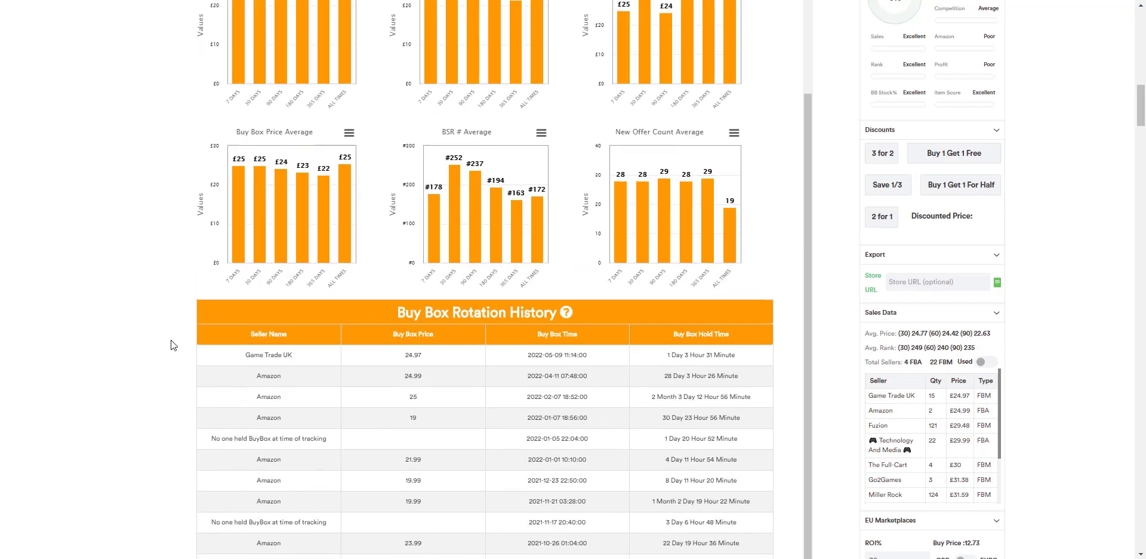
{"action": "scroll", "coordinate": [172, 345], "scroll_direction": "up", "scroll_amount": 5}
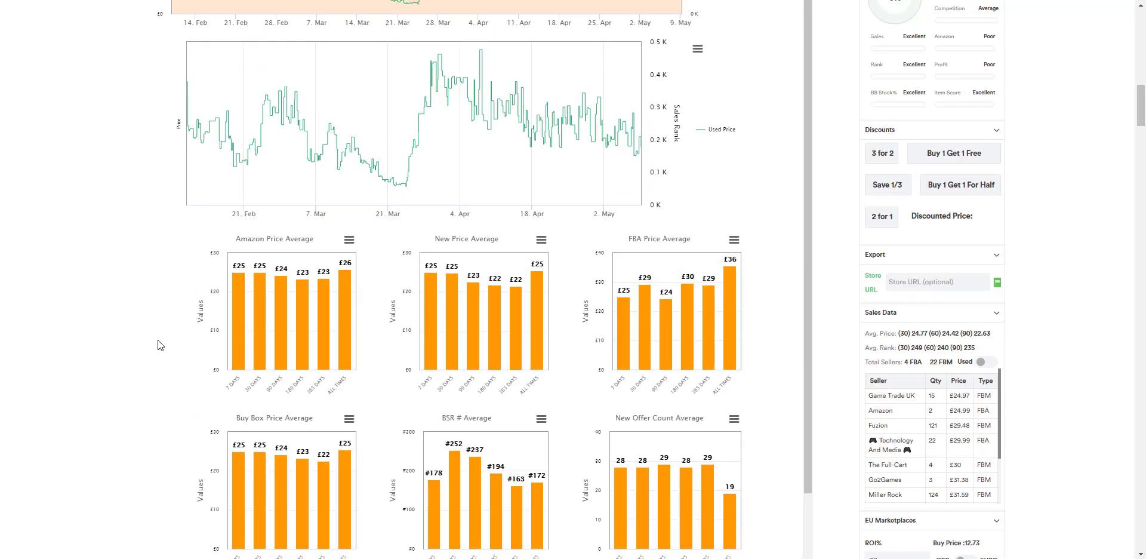
{"action": "scroll", "coordinate": [159, 345], "scroll_direction": "up", "scroll_amount": 1}
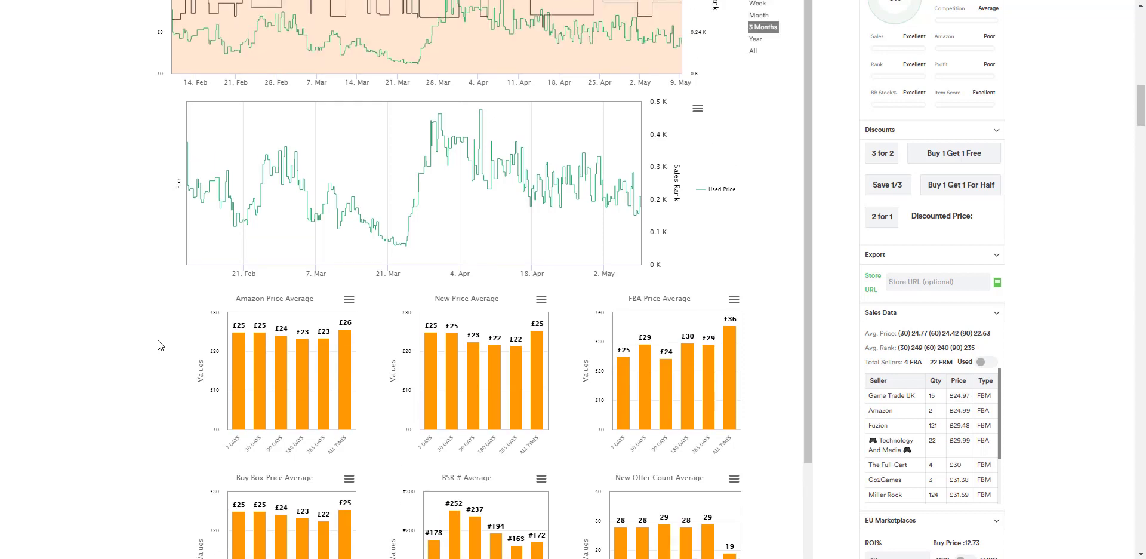
{"action": "scroll", "coordinate": [187, 315], "scroll_direction": "up", "scroll_amount": 5}
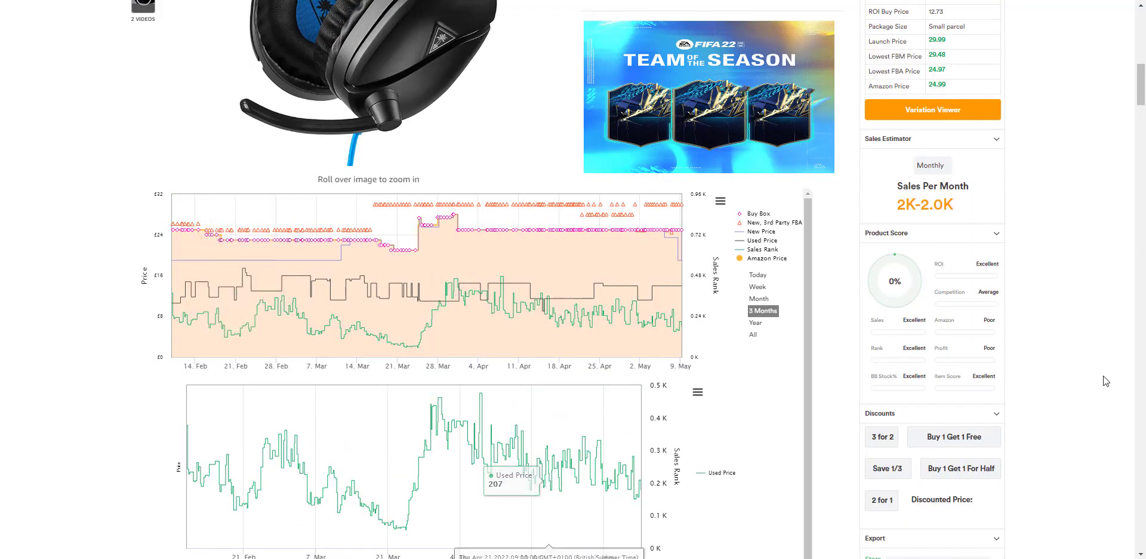
{"action": "scroll", "coordinate": [1104, 381], "scroll_direction": "up", "scroll_amount": 3}
{"action": "scroll", "coordinate": [1106, 380], "scroll_direction": "up", "scroll_amount": 6}
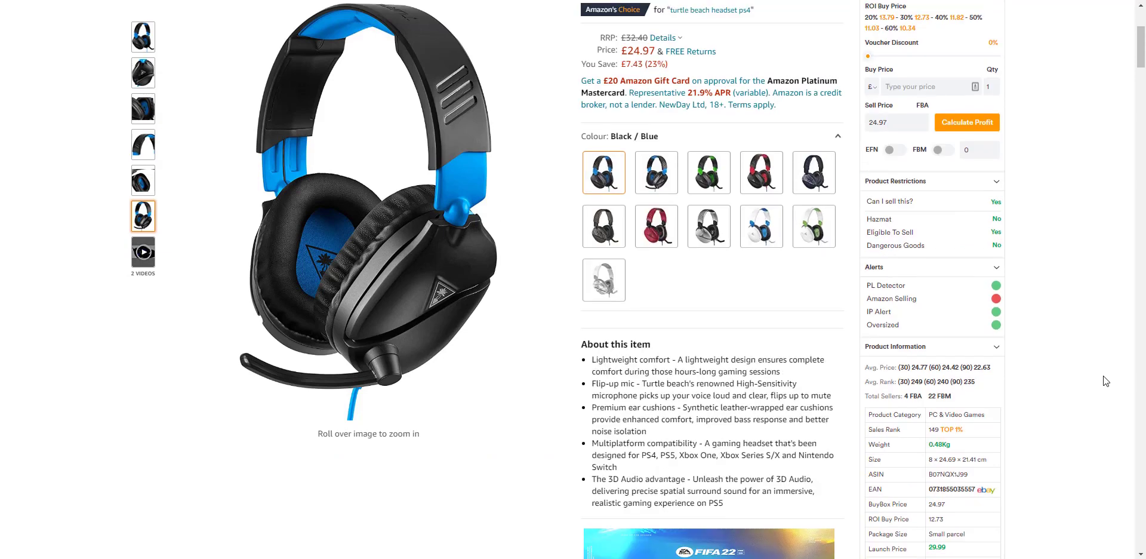
{"action": "scroll", "coordinate": [1106, 381], "scroll_direction": "up", "scroll_amount": 4}
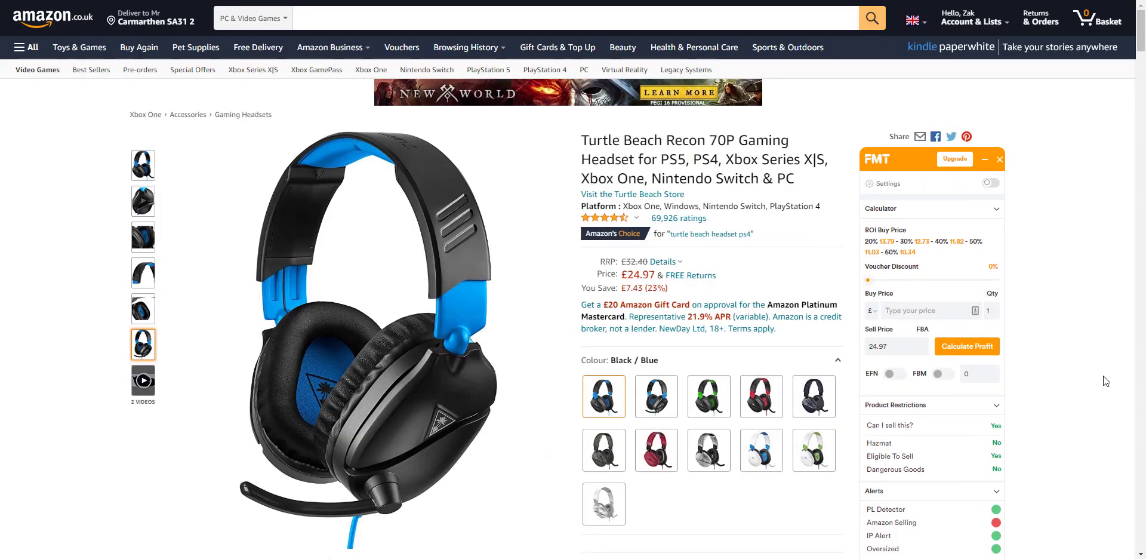